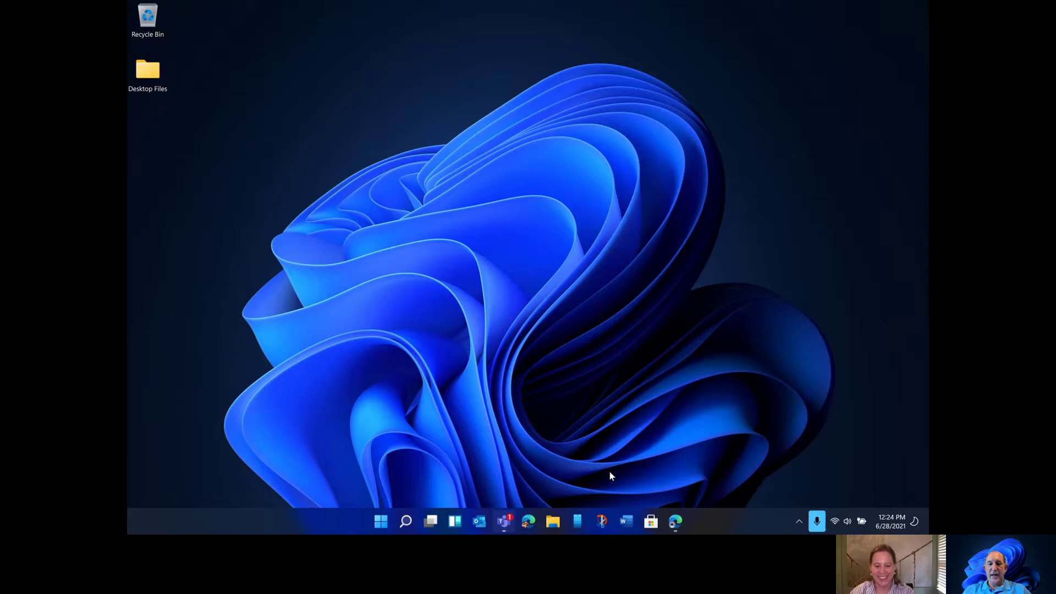
Switch to the Edge browser, view all Office 365 apps from The Landing site to locate Lists, and return to the Microsoft Lists home page.
left_click(675, 523)
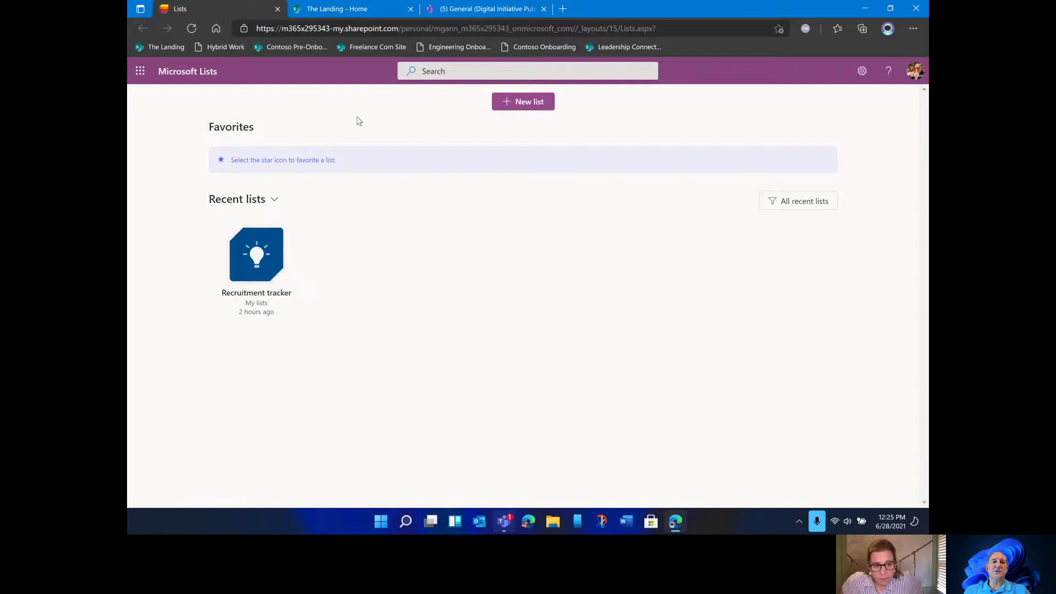
left_click(341, 11)
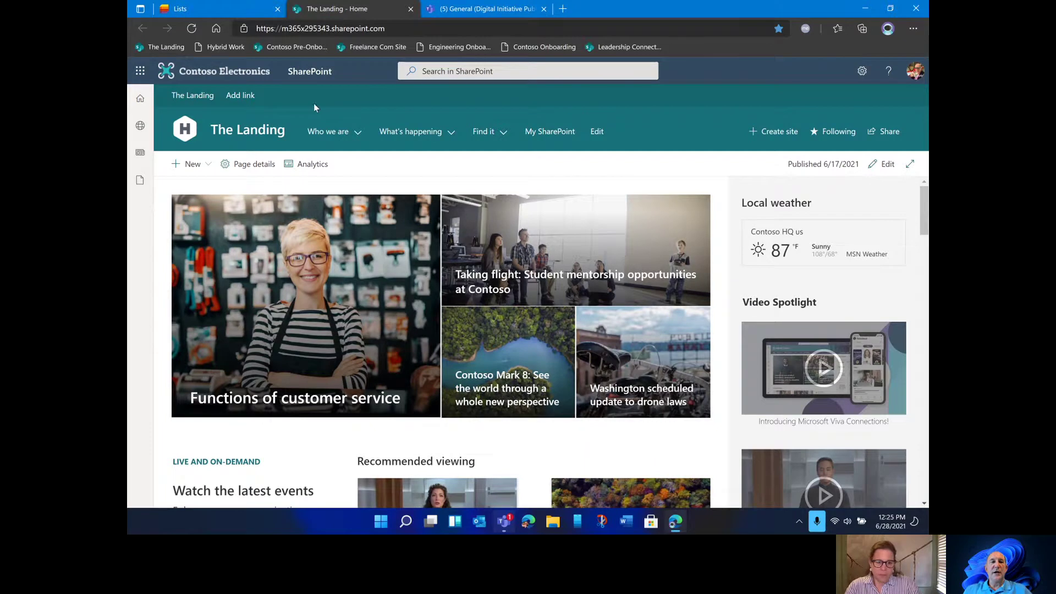
left_click(141, 72)
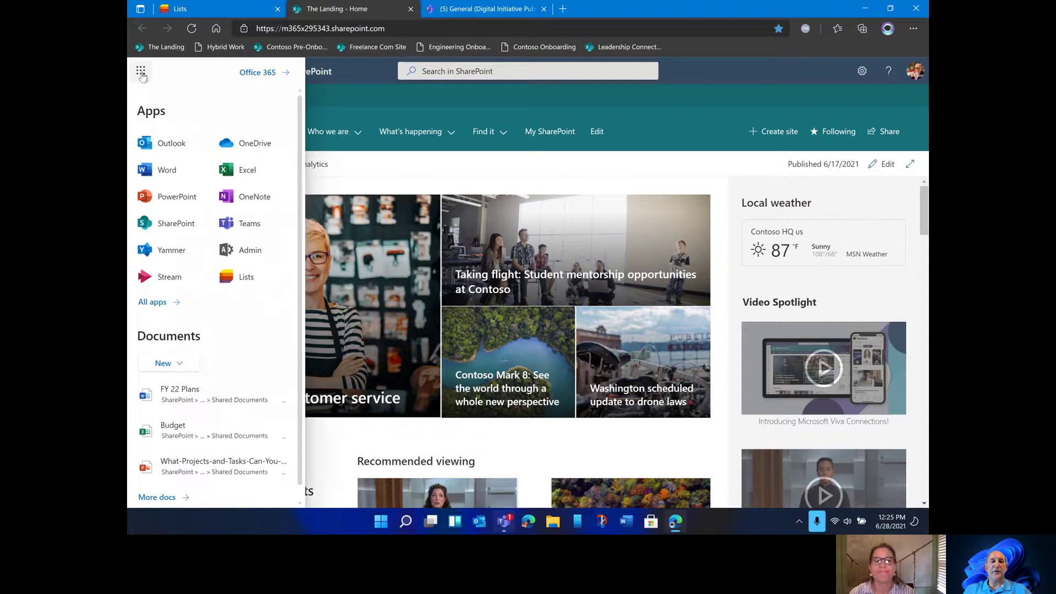
left_click(153, 304)
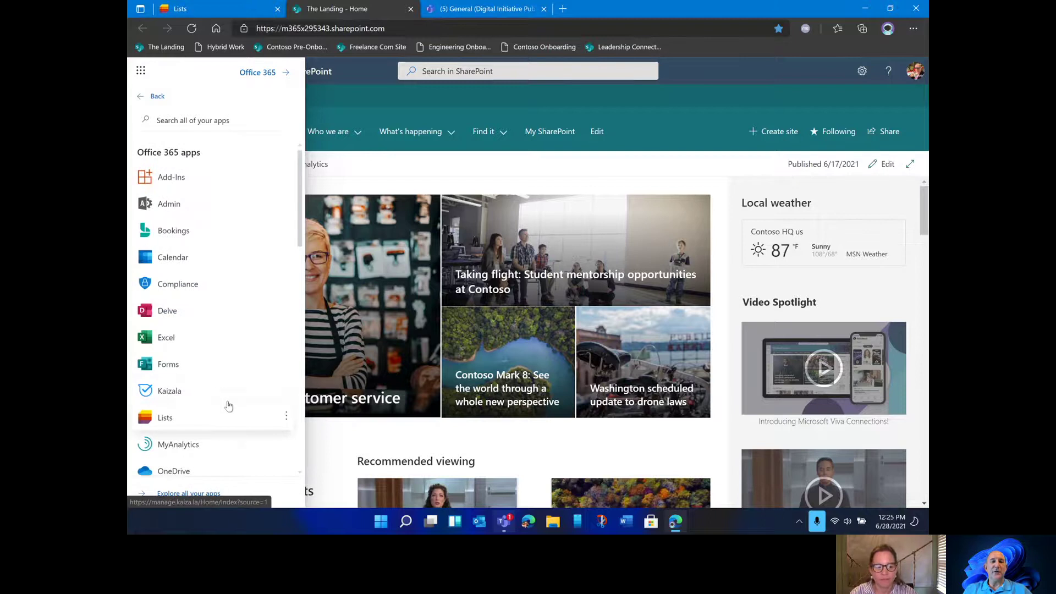
left_click(339, 96)
left_click(222, 8)
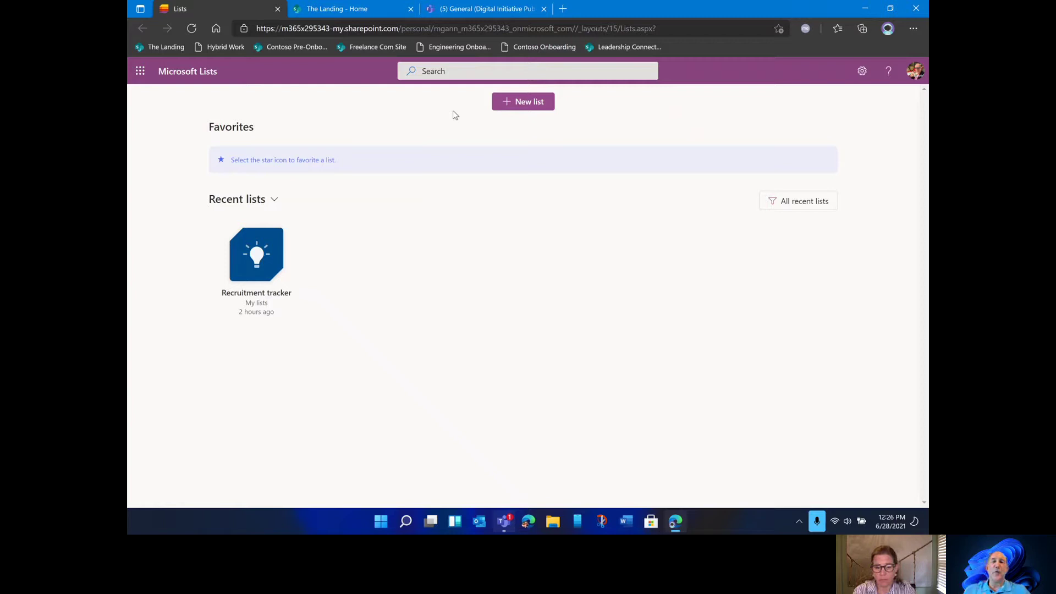
Start a new list from the Employee onboarding template after previewing its columns.
left_click(526, 103)
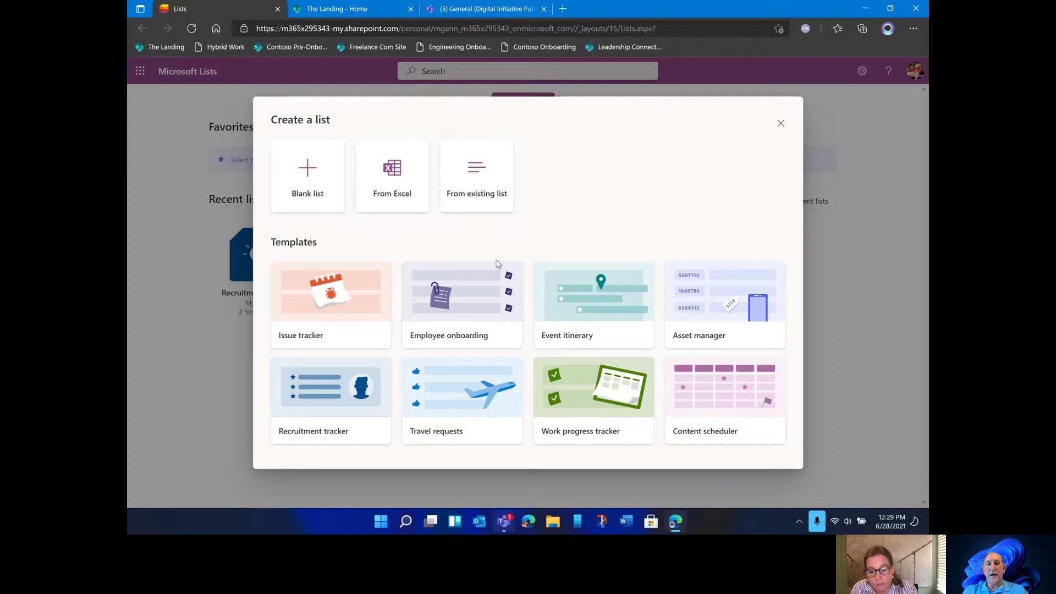
left_click(475, 297)
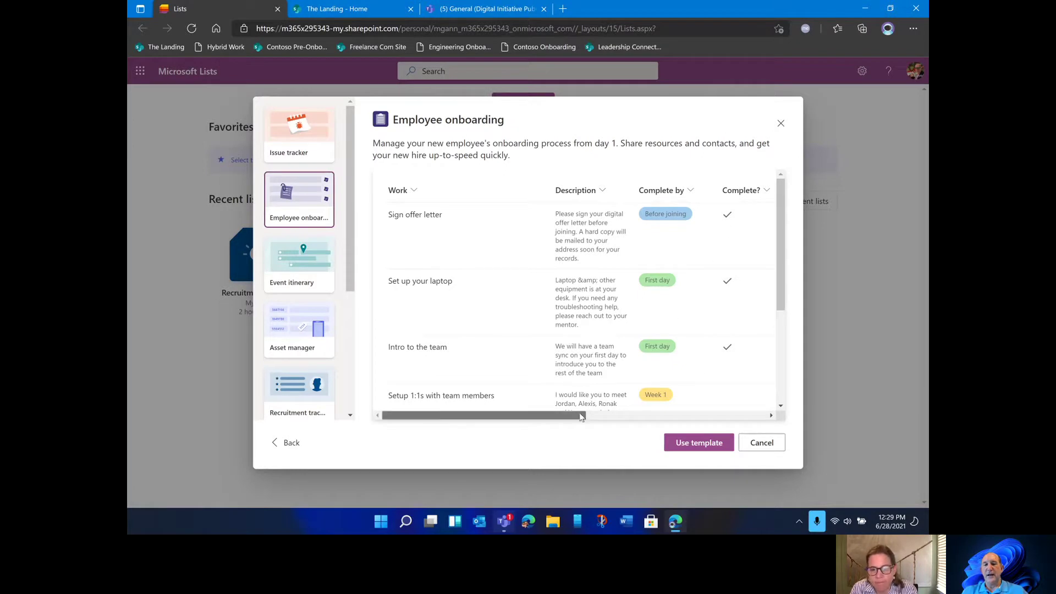
left_click_drag(581, 416, 800, 428)
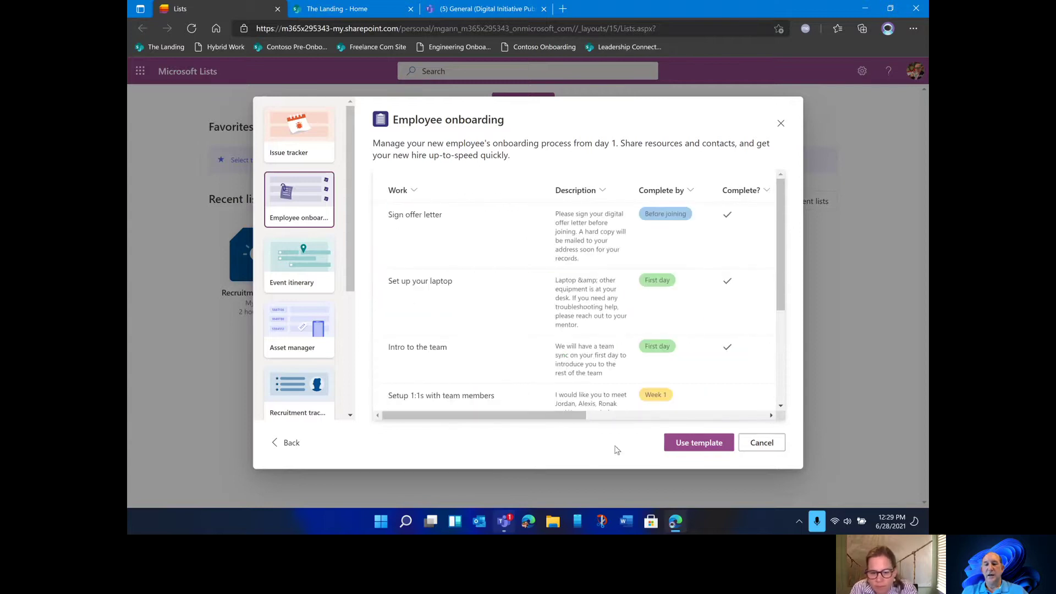
left_click(703, 444)
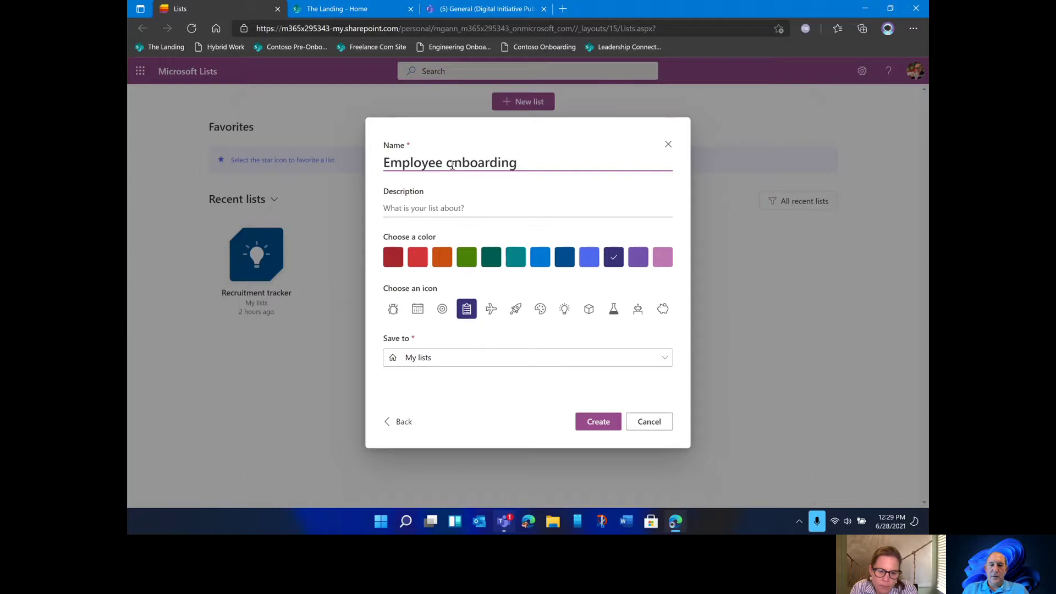
Name the list "Employee Onboarding Tracker", keep My lists as its save location, and create it.
key("BackSpace")
type("O")
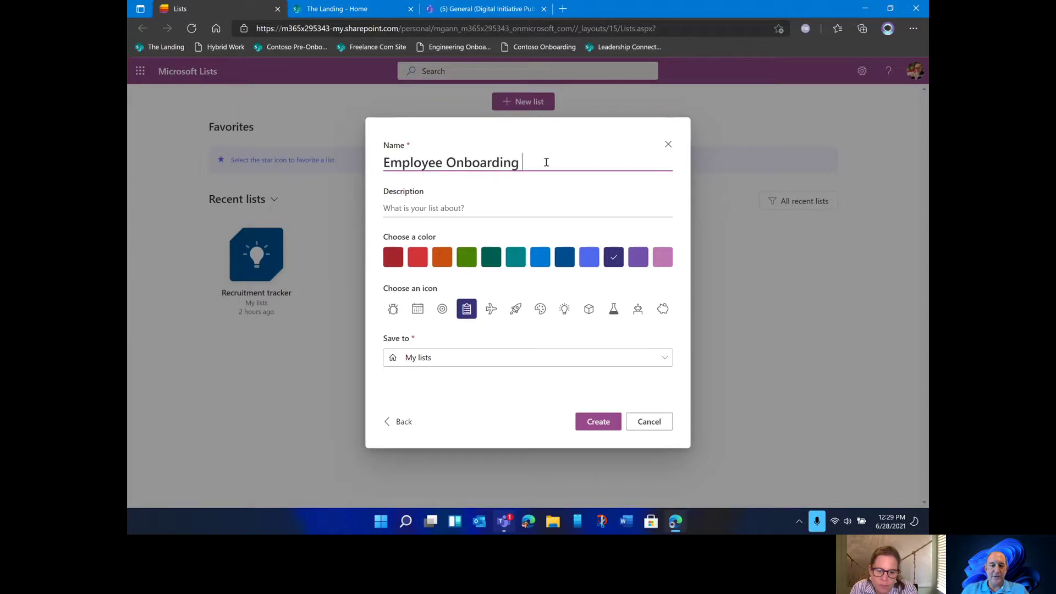
type("Tracker")
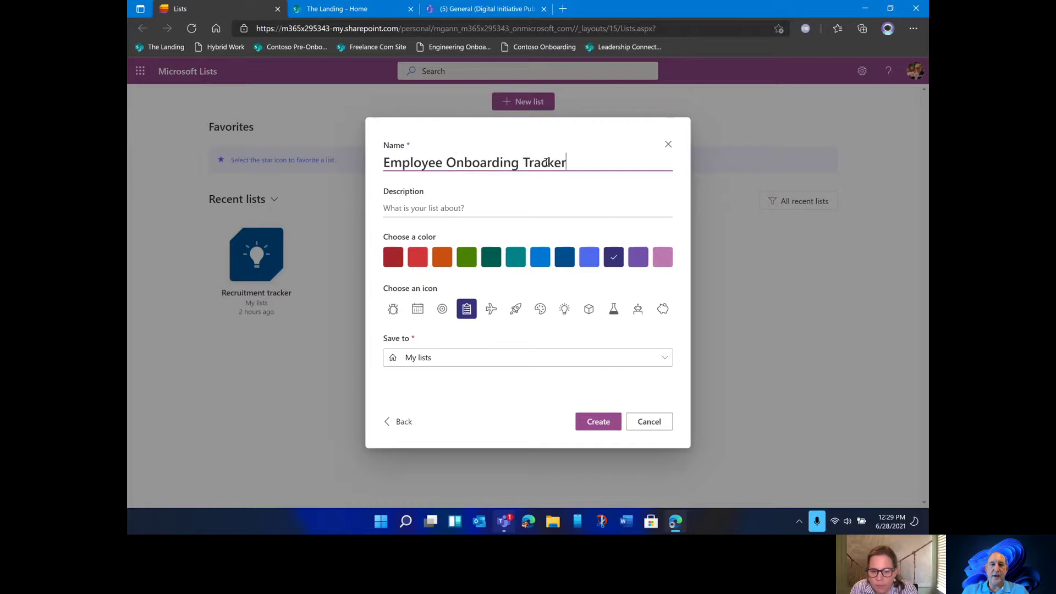
left_click(517, 213)
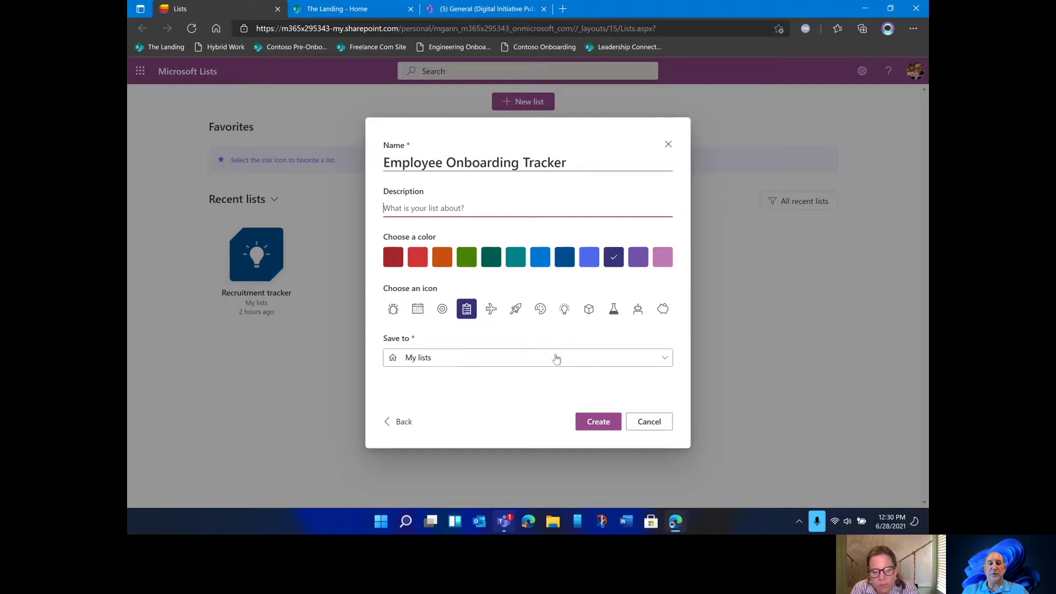
left_click(441, 358)
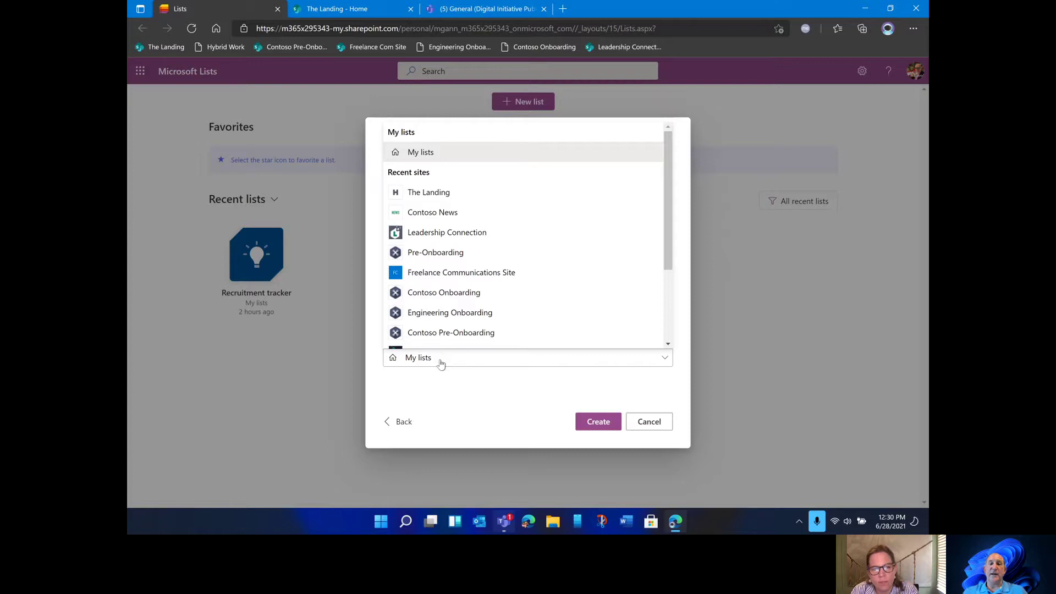
left_click(524, 402)
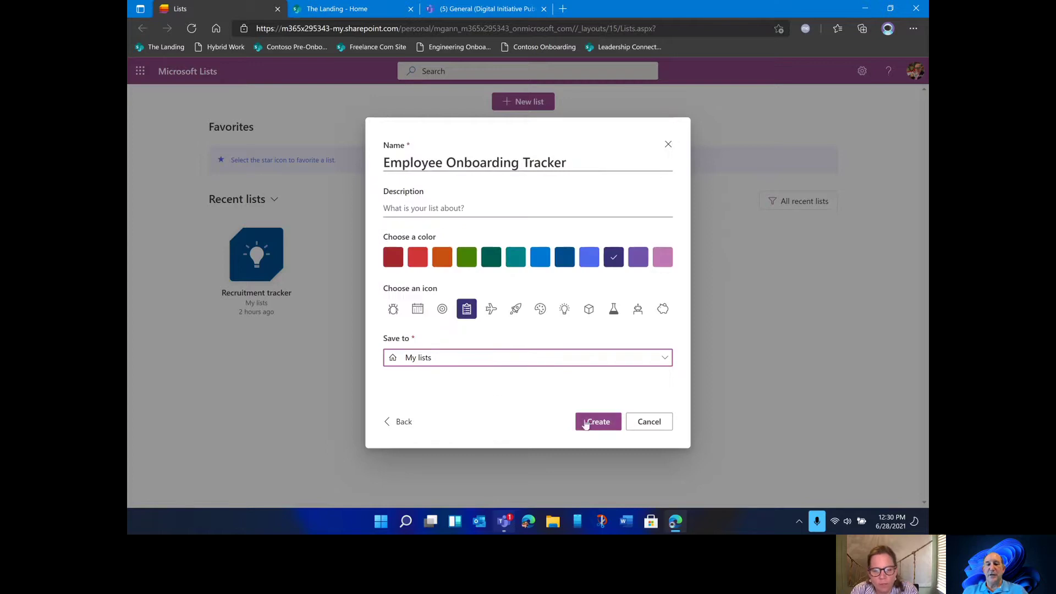
left_click(587, 422)
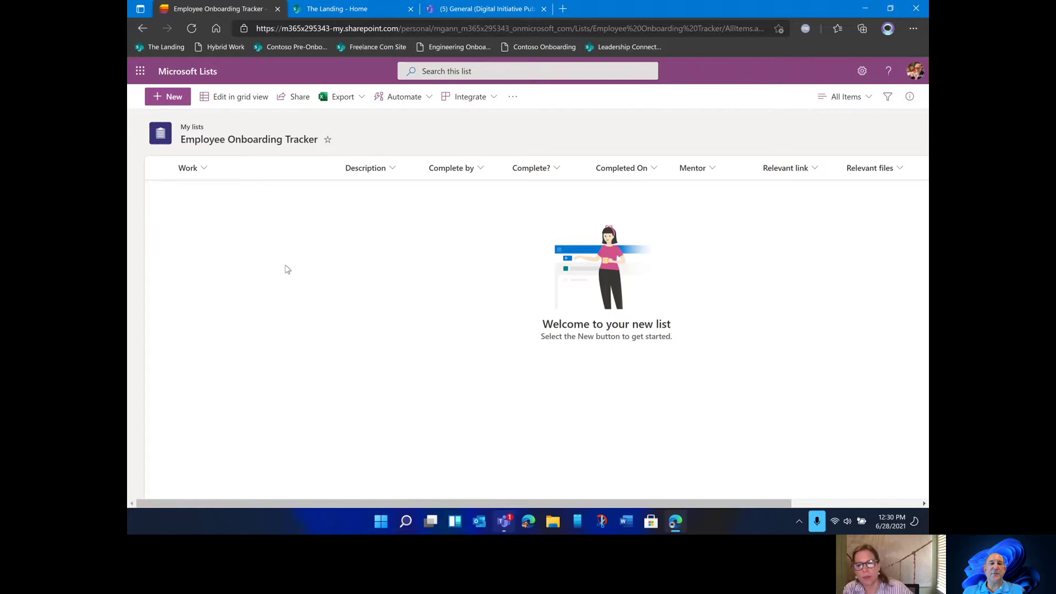
Examine the columns of the Employee Onboarding Tracker and the sort, filter and settings options of the Work column.
left_click(203, 170)
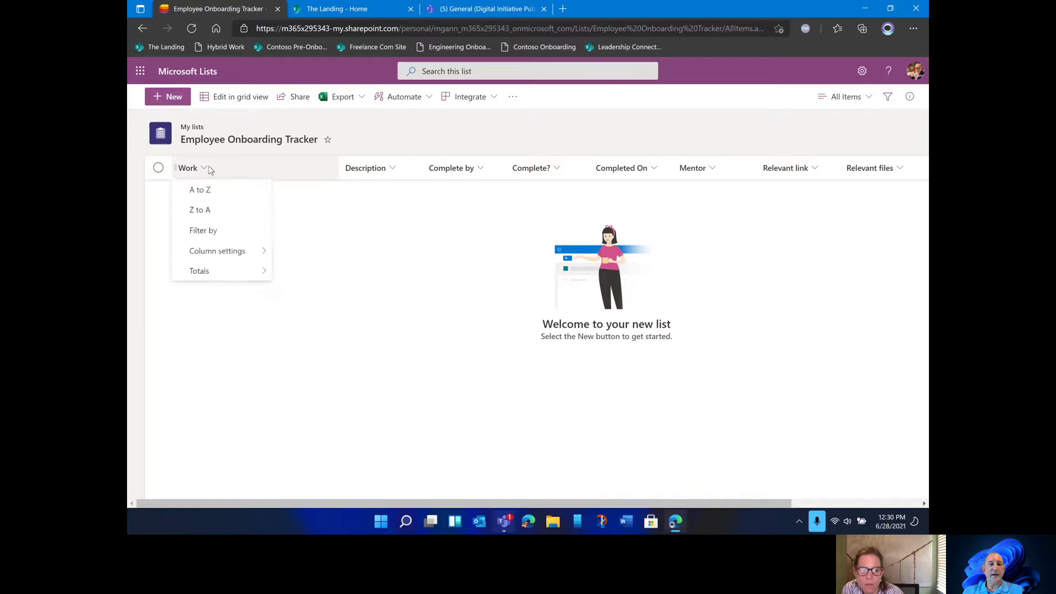
left_click(421, 138)
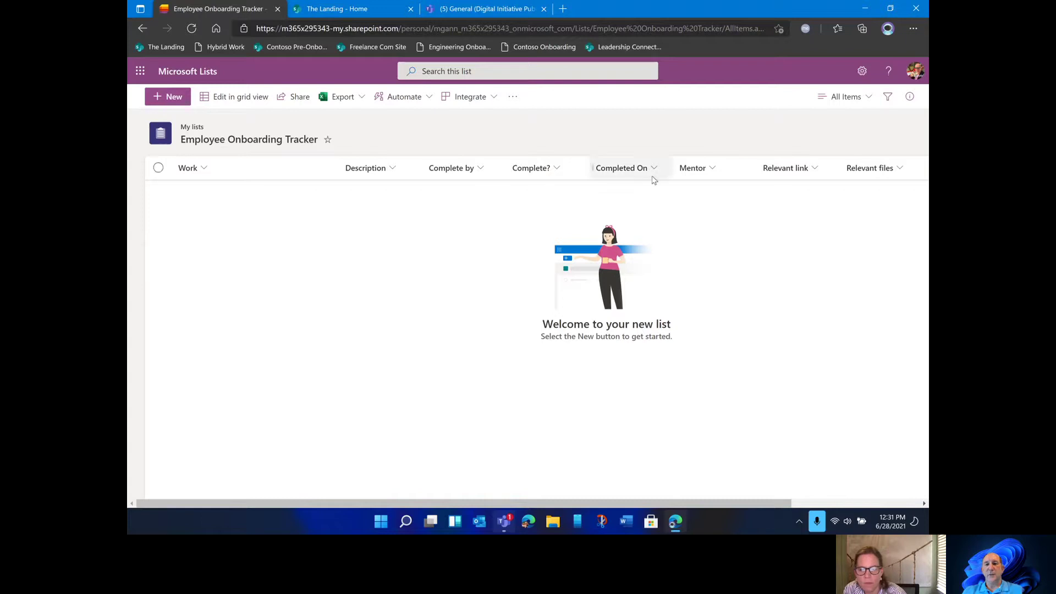
scroll(761, 504, "right", 5)
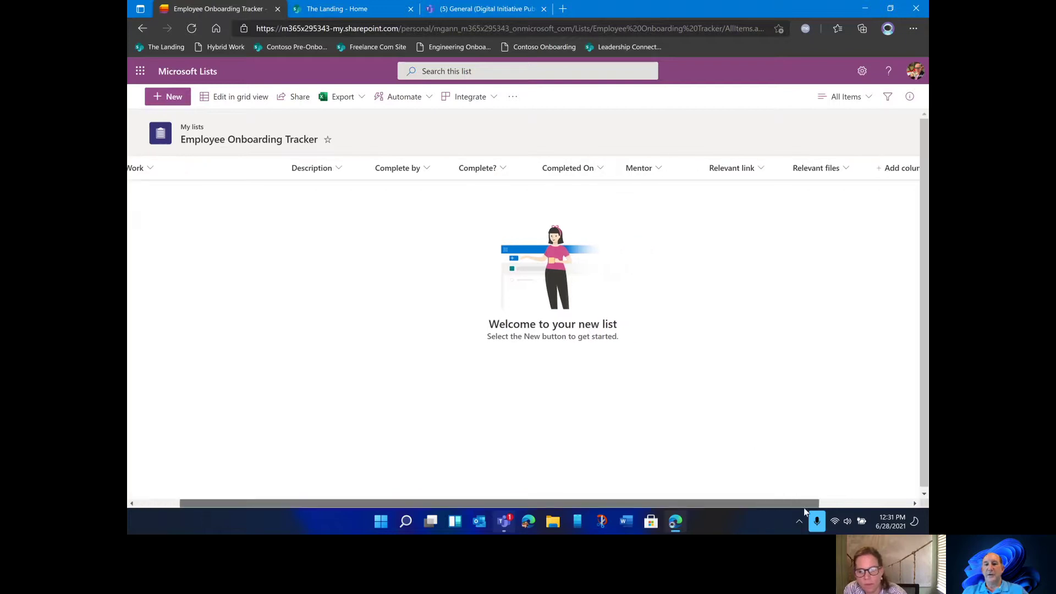
scroll(507, 499, "left", 5)
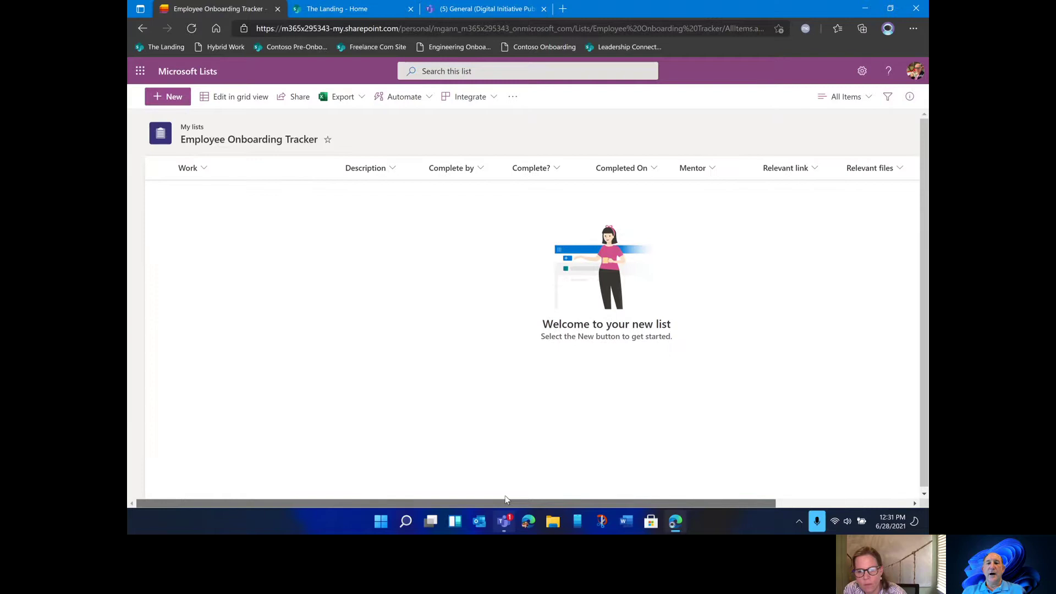
scroll(855, 495, "right", 5)
scroll(817, 488, "left", 5)
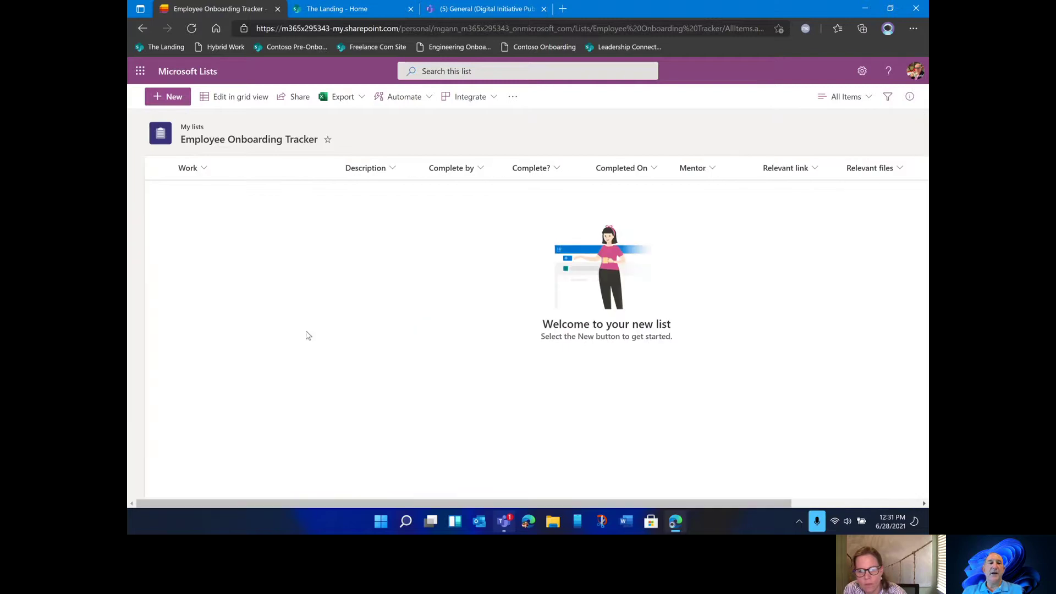
left_click(206, 170)
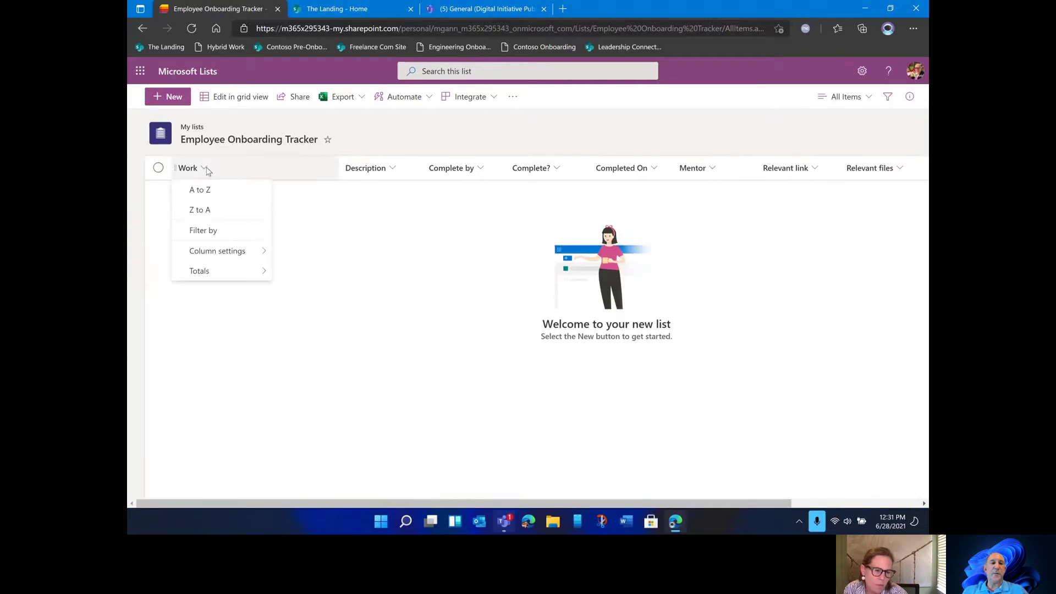
left_click(378, 129)
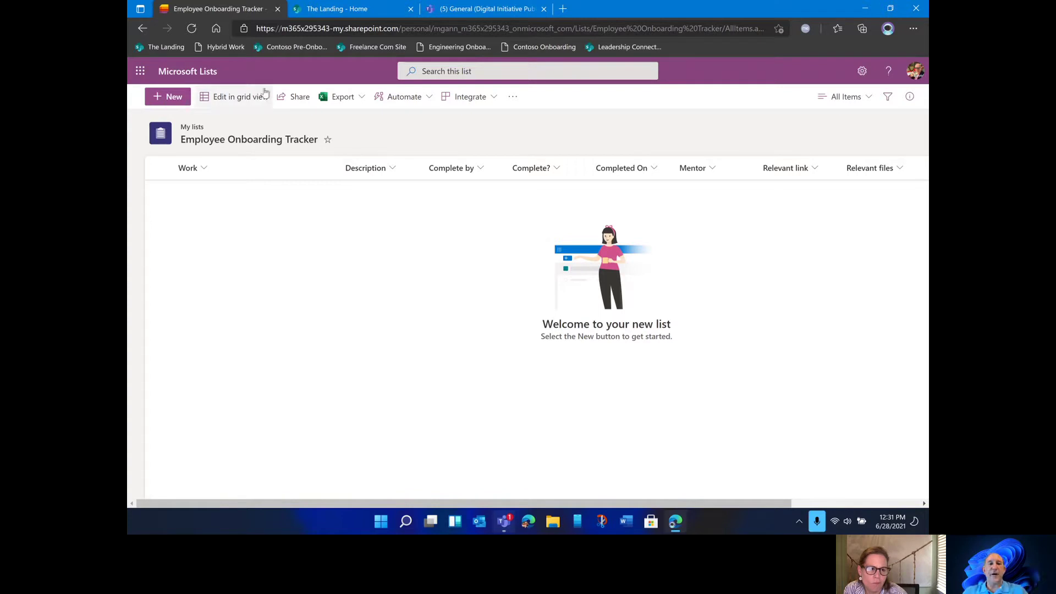
Show the list in grid view, try the Description and Complete by cells of the new row, and exit grid view.
left_click(239, 103)
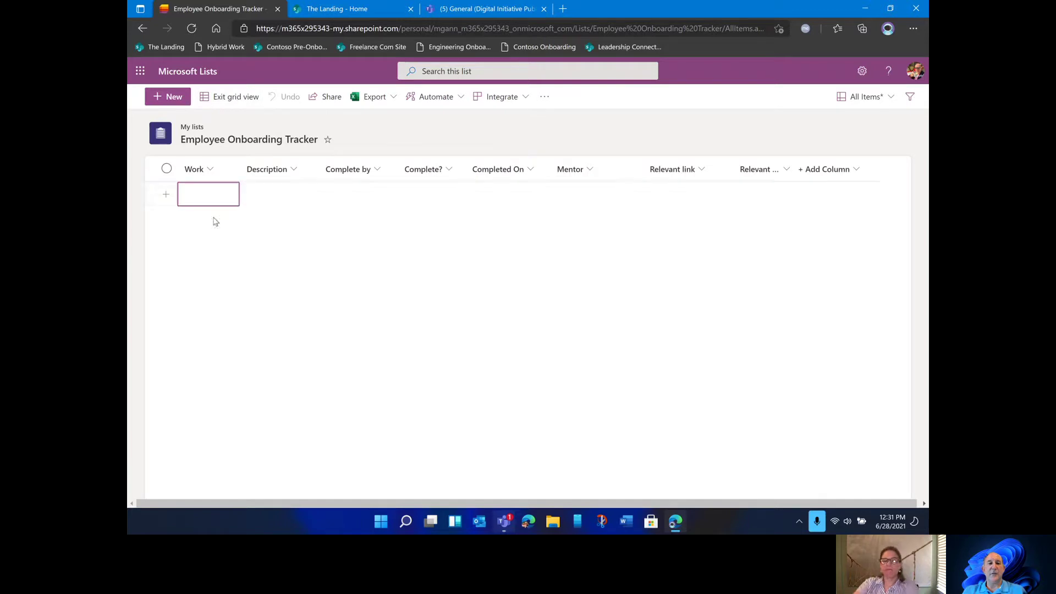
left_click(267, 196)
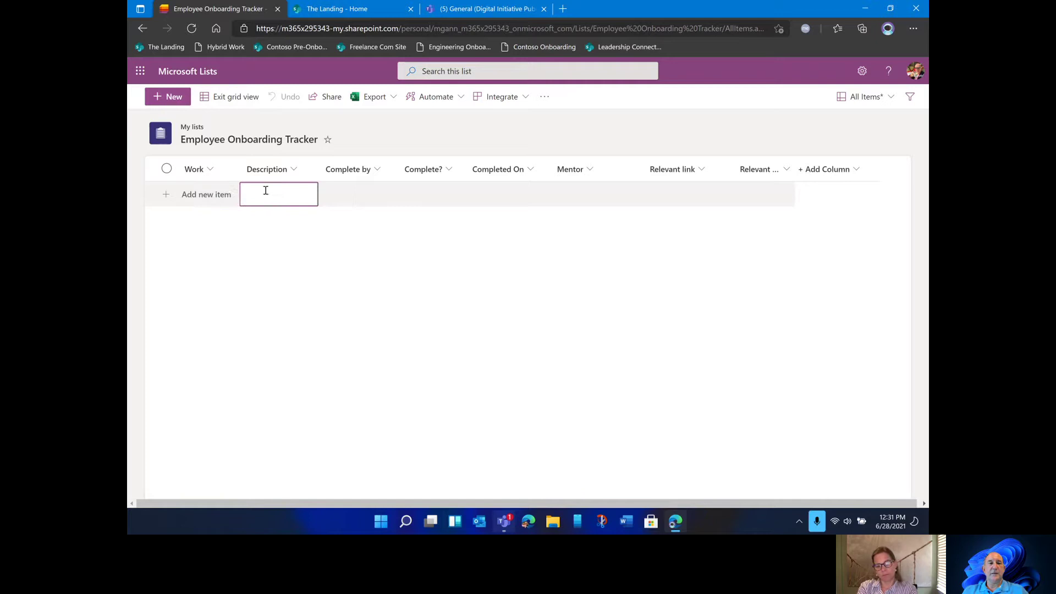
left_click(384, 193)
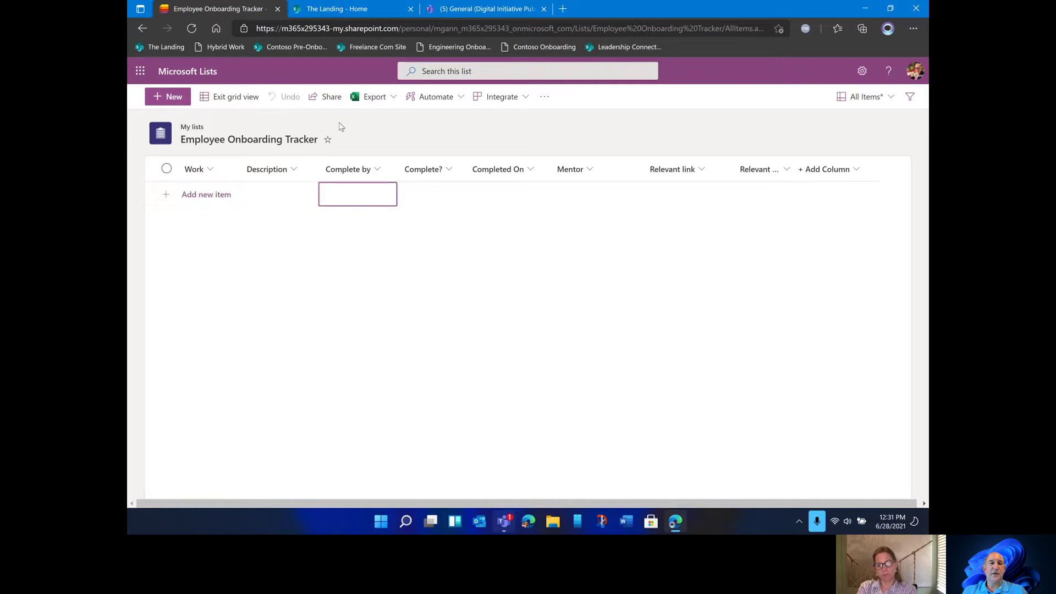
left_click(230, 100)
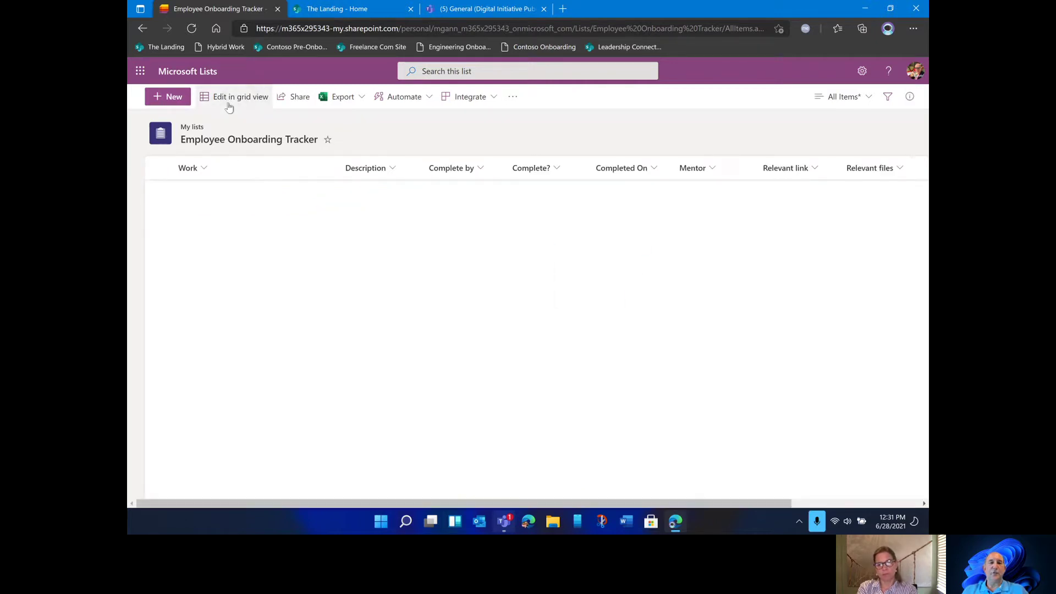
Check the list's access-sharing form and its available export formats without sharing or exporting anything.
left_click(302, 99)
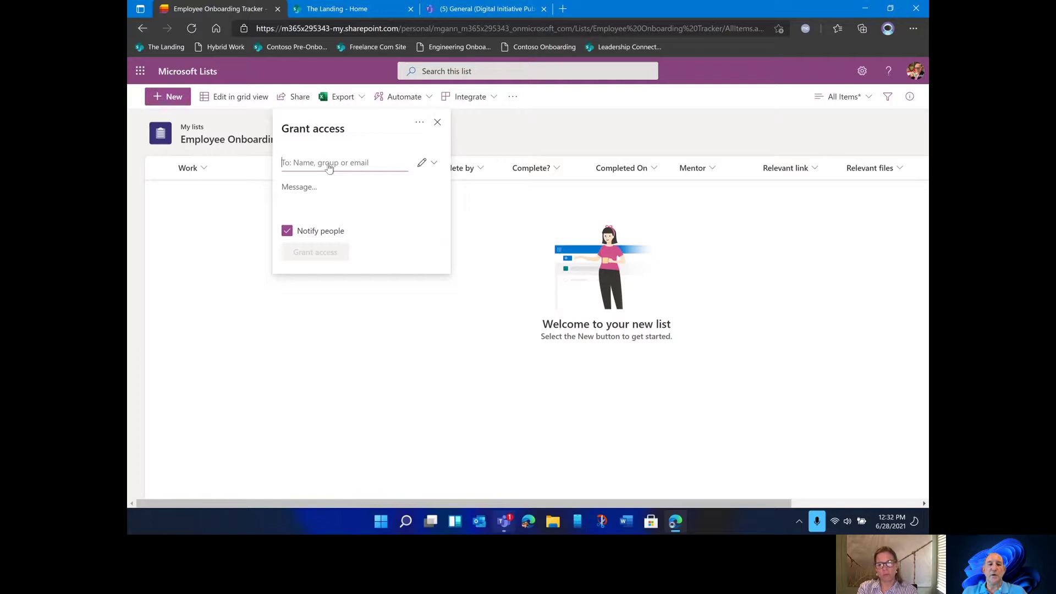
left_click(437, 122)
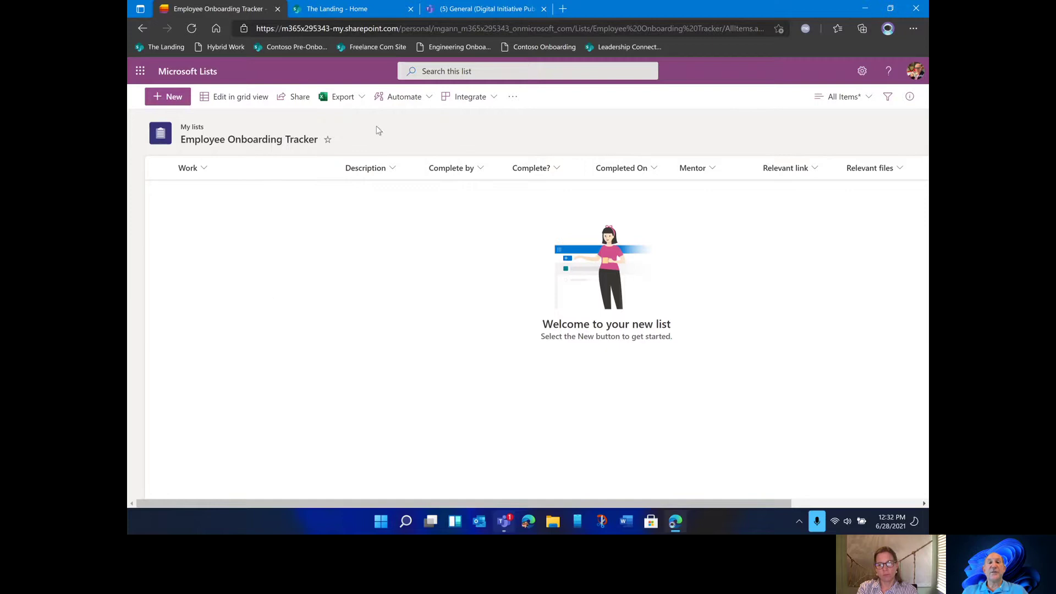
left_click(363, 99)
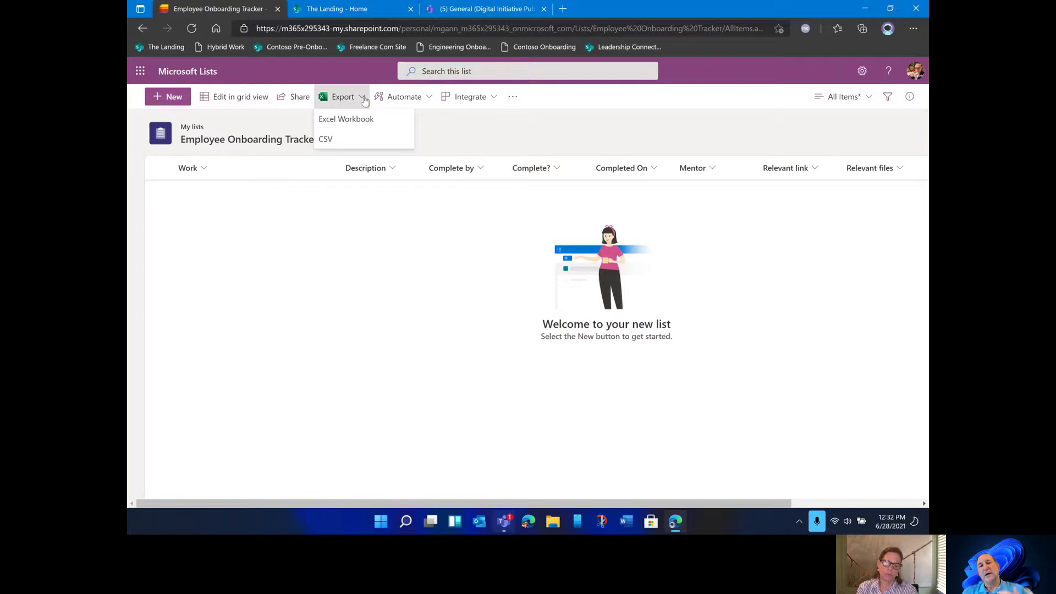
left_click(470, 124)
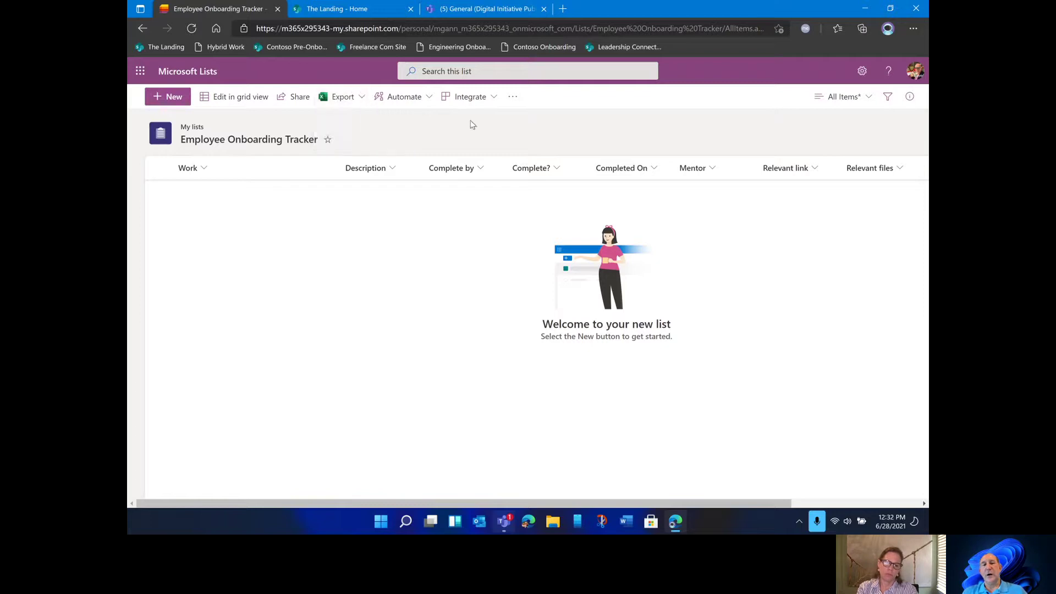
Check the reminder and rule options available for automating the Employee Onboarding Tracker list.
left_click(427, 103)
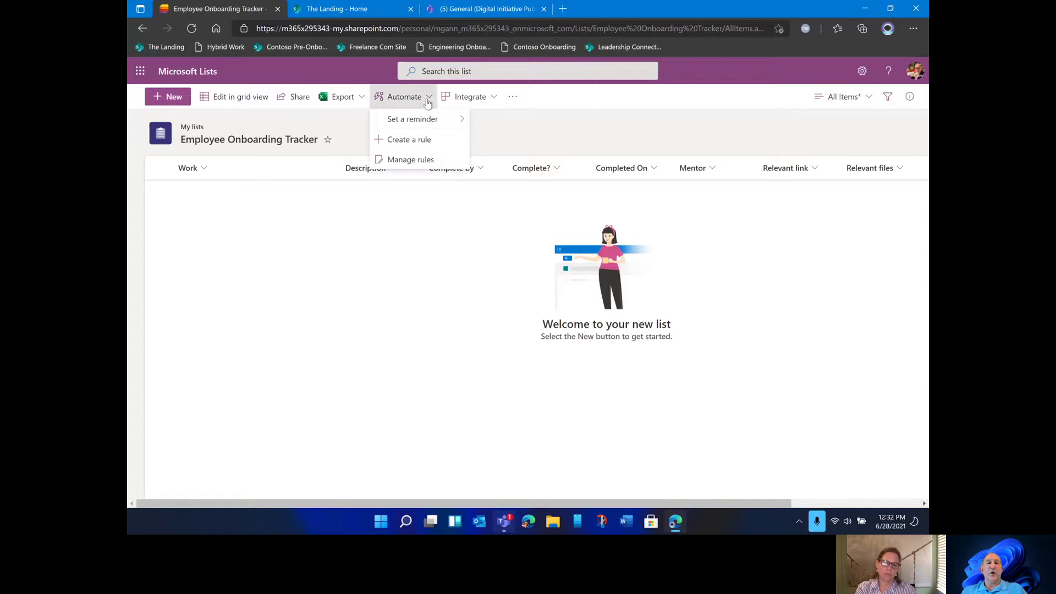
mouse_move(428, 121)
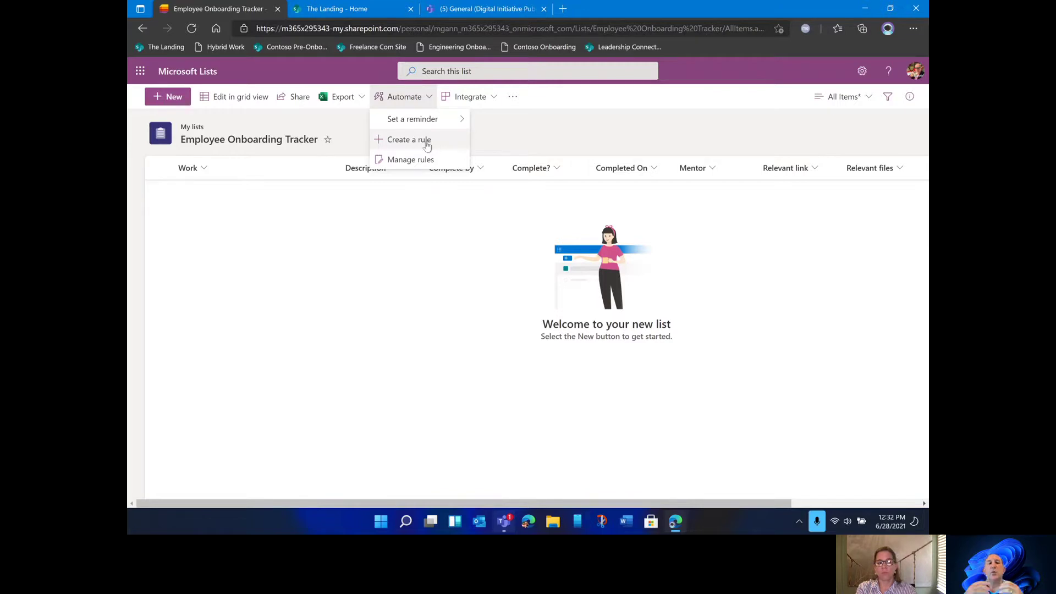
left_click(538, 148)
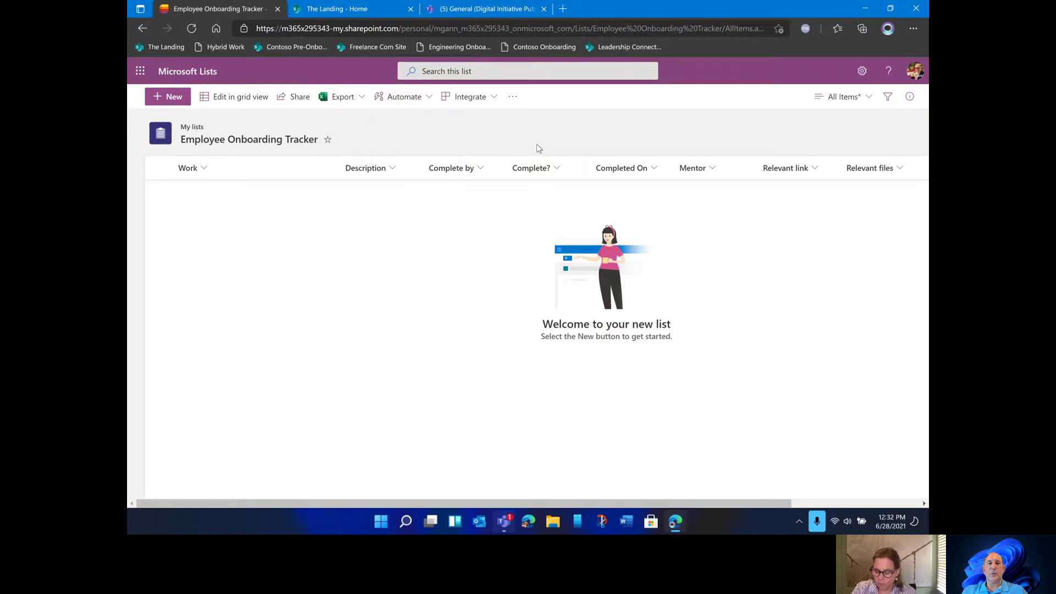
Check the list's Power Apps, Power Automate and Power BI integration options and its alert options without choosing any.
left_click(496, 99)
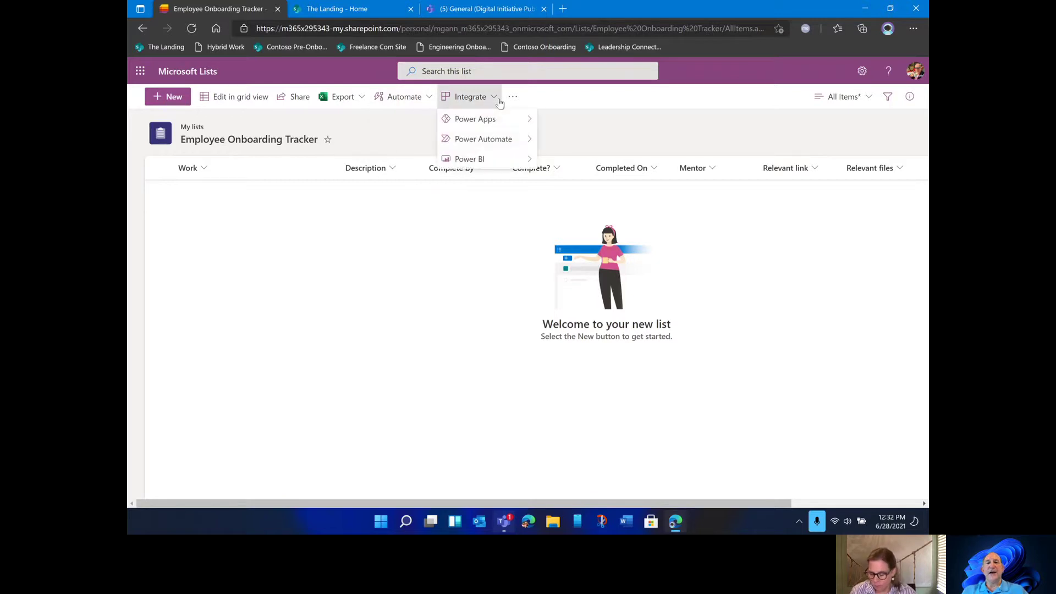
mouse_move(491, 123)
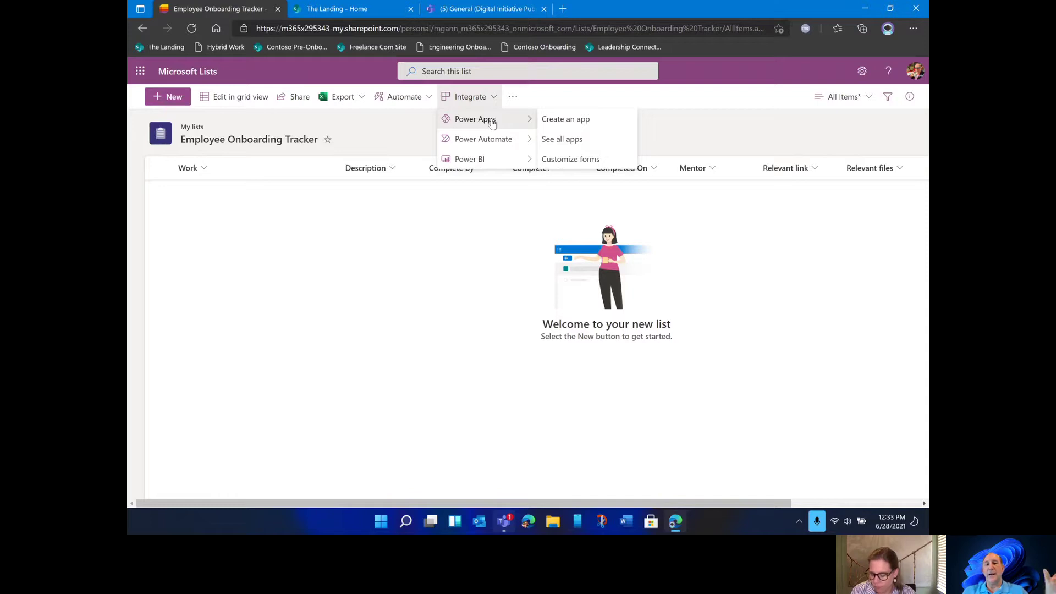
mouse_move(494, 146)
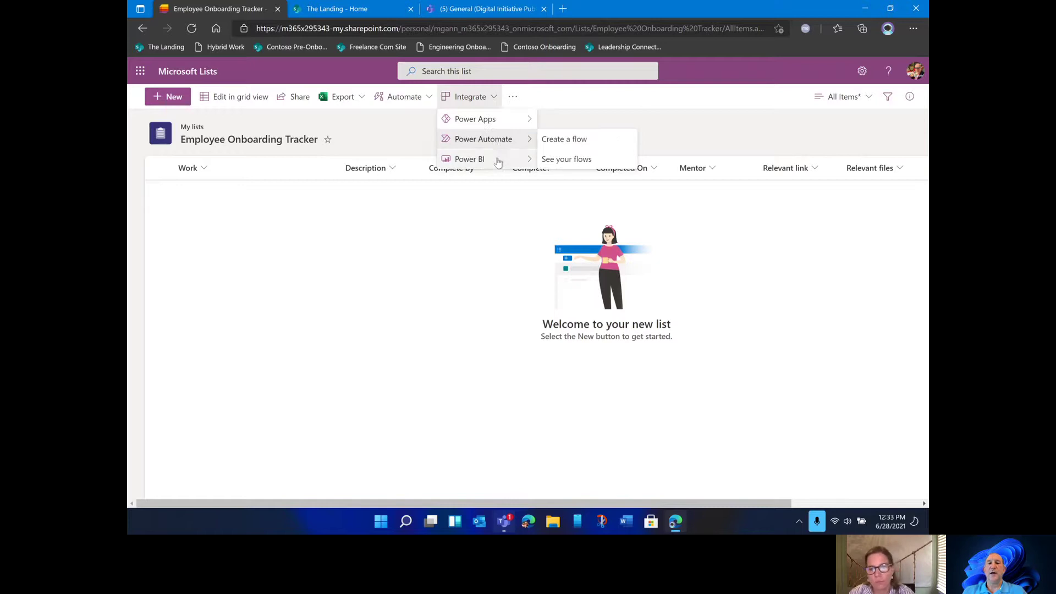
mouse_move(498, 164)
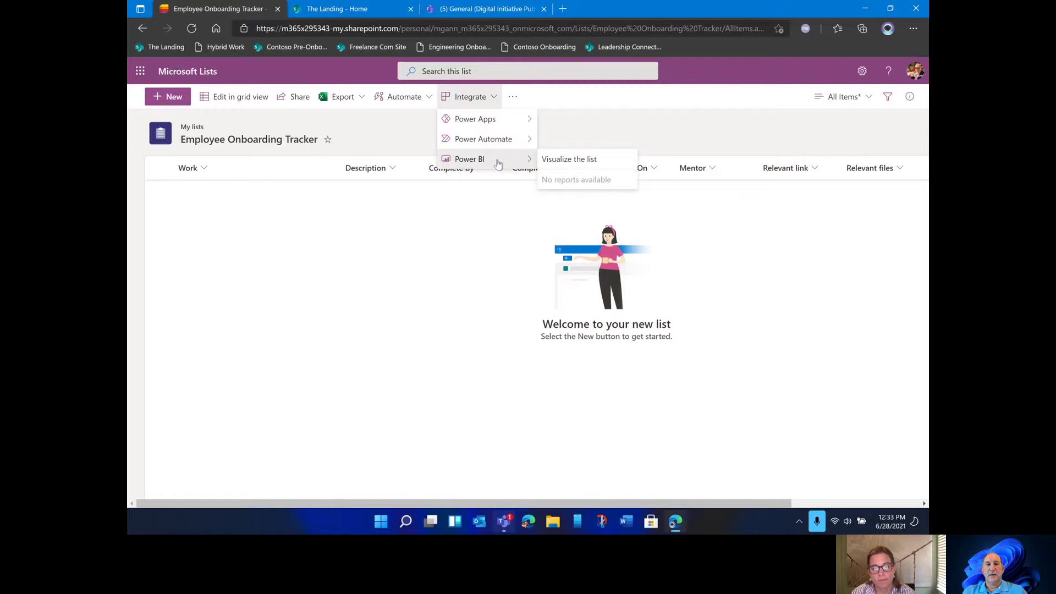
left_click(620, 122)
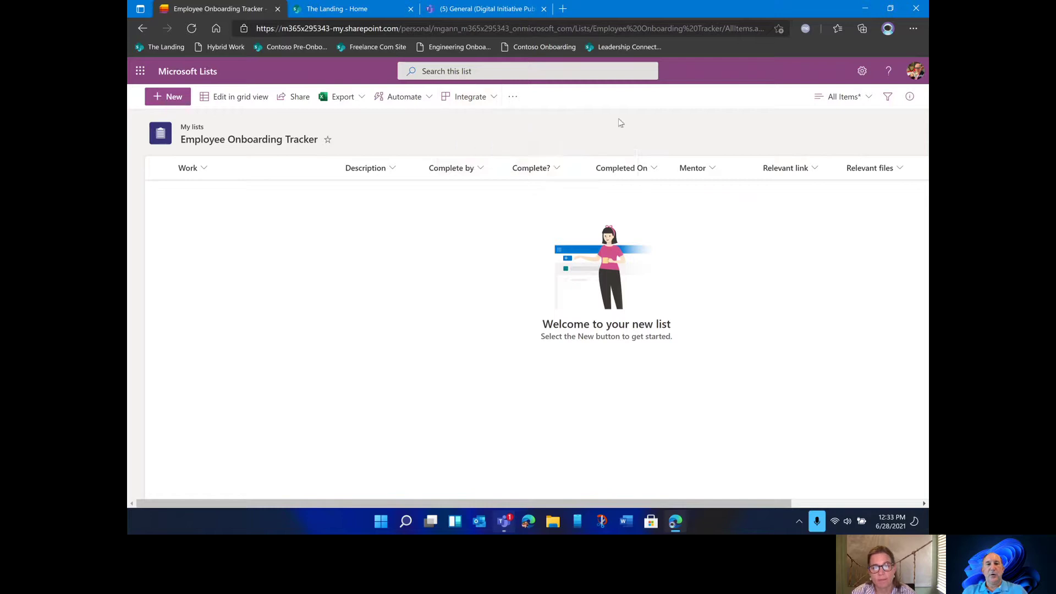
left_click(515, 97)
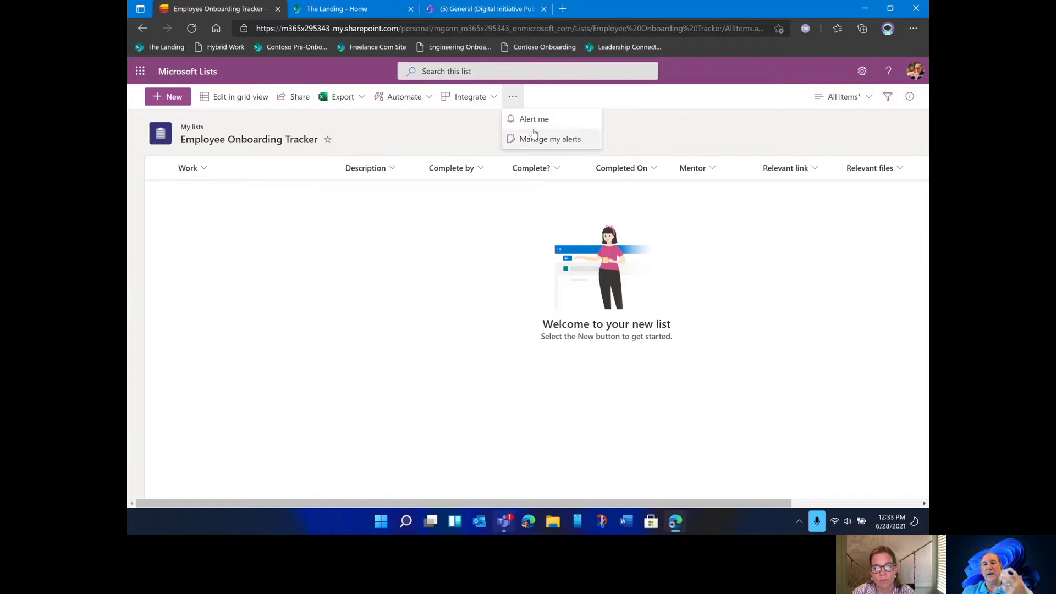
left_click(465, 151)
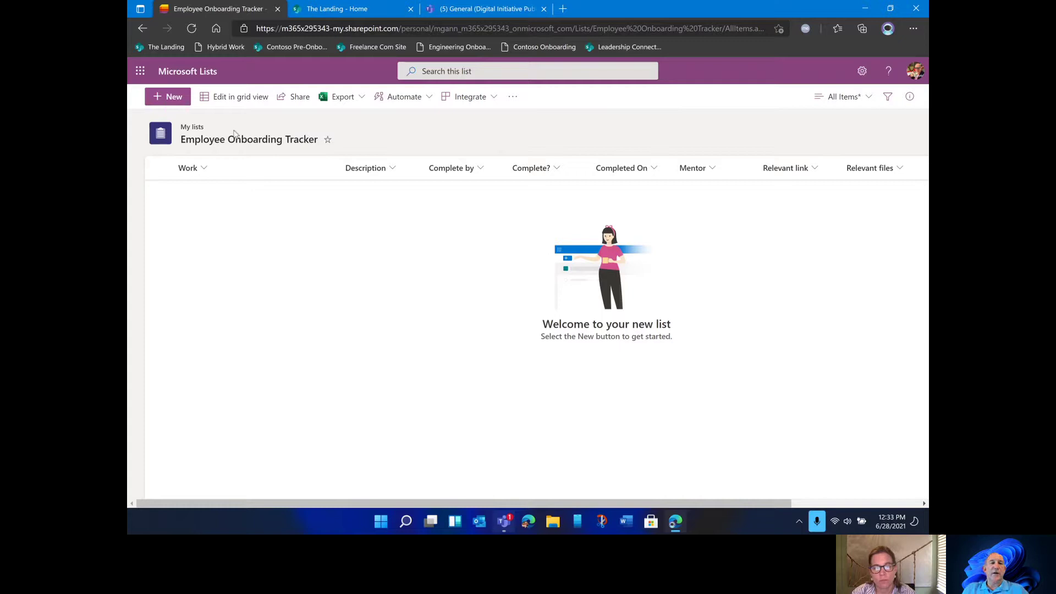
Add a list item with "Attend New Employee Training" as its Work value, leave the other fields blank, and save it.
left_click(168, 99)
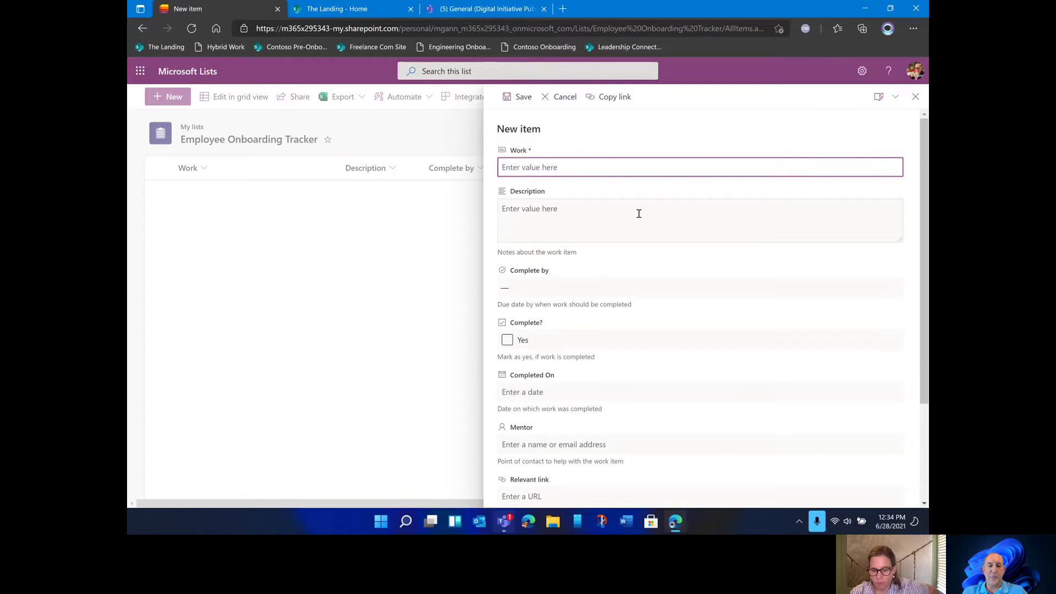
type("Attend")
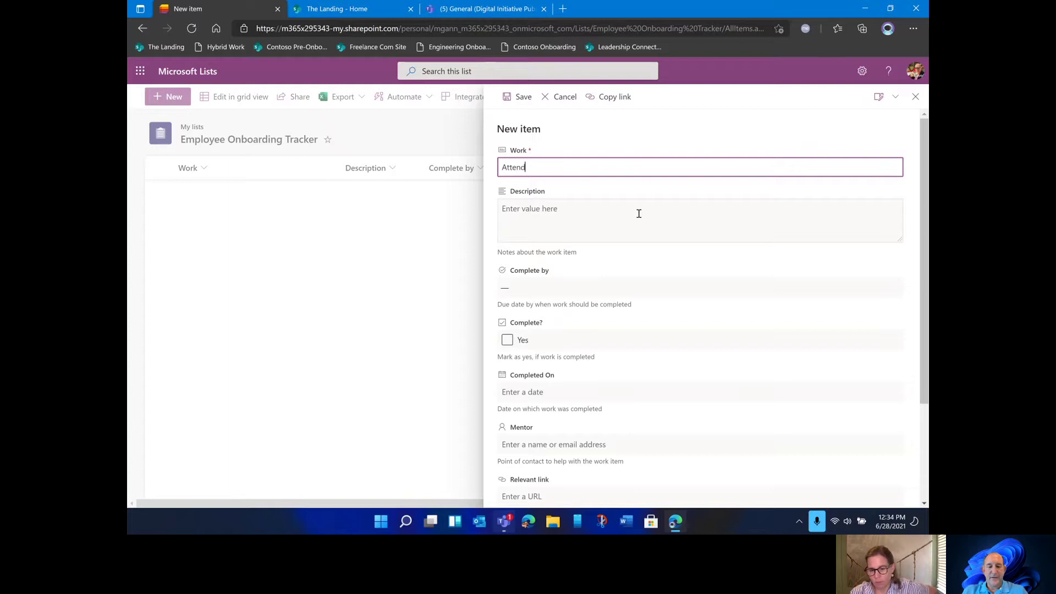
type(" Ne")
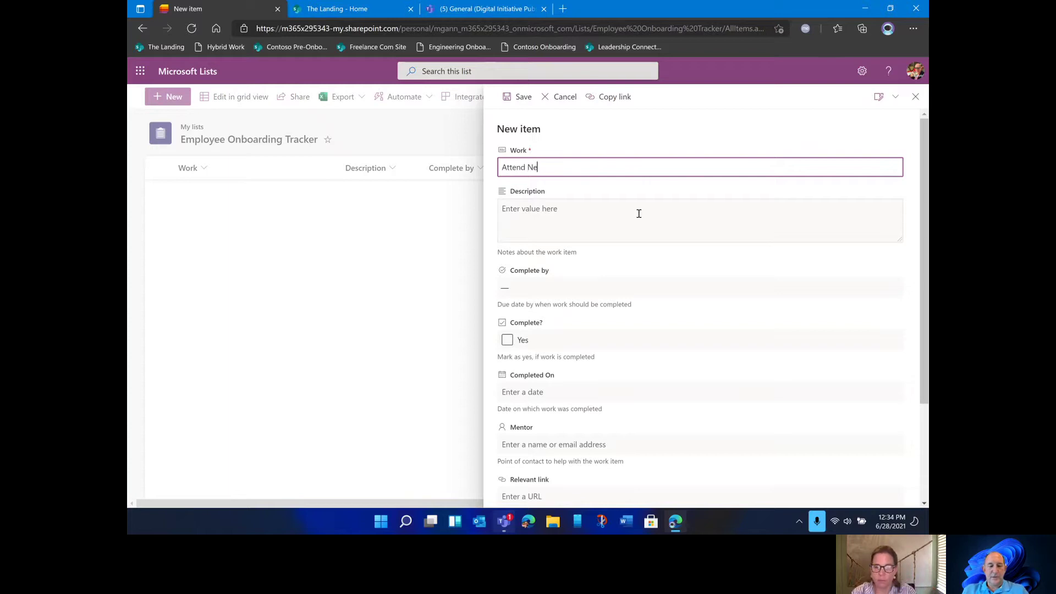
type("w Emp")
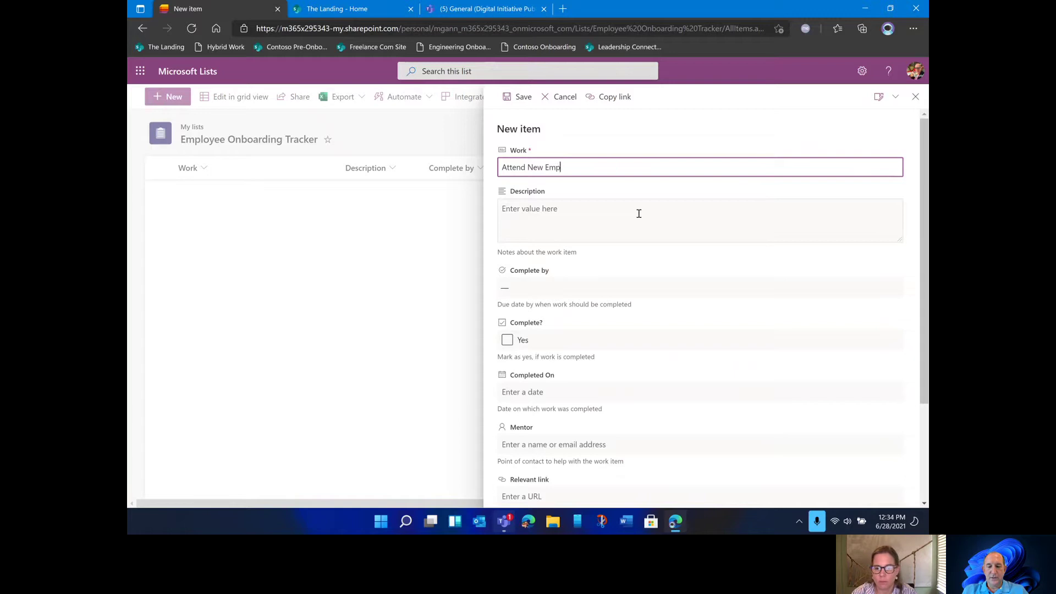
type("loyee")
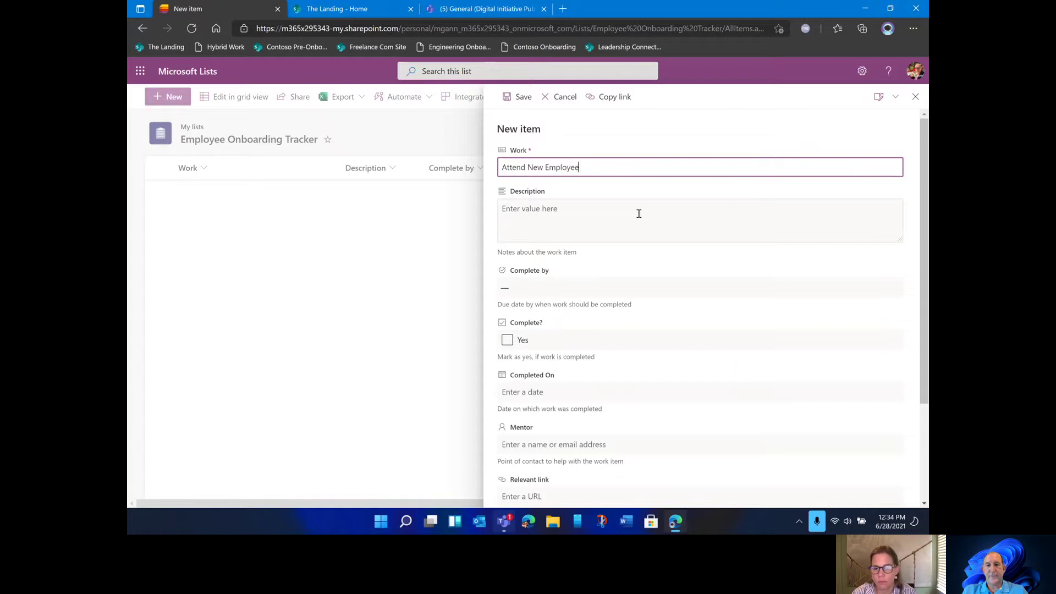
type(" Train")
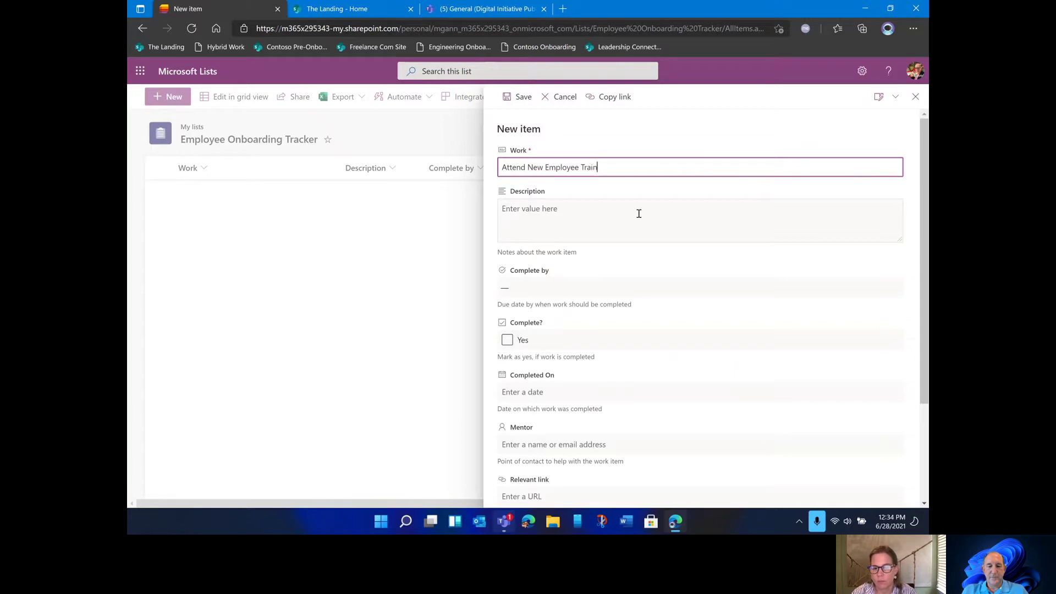
type("ing")
left_click(612, 242)
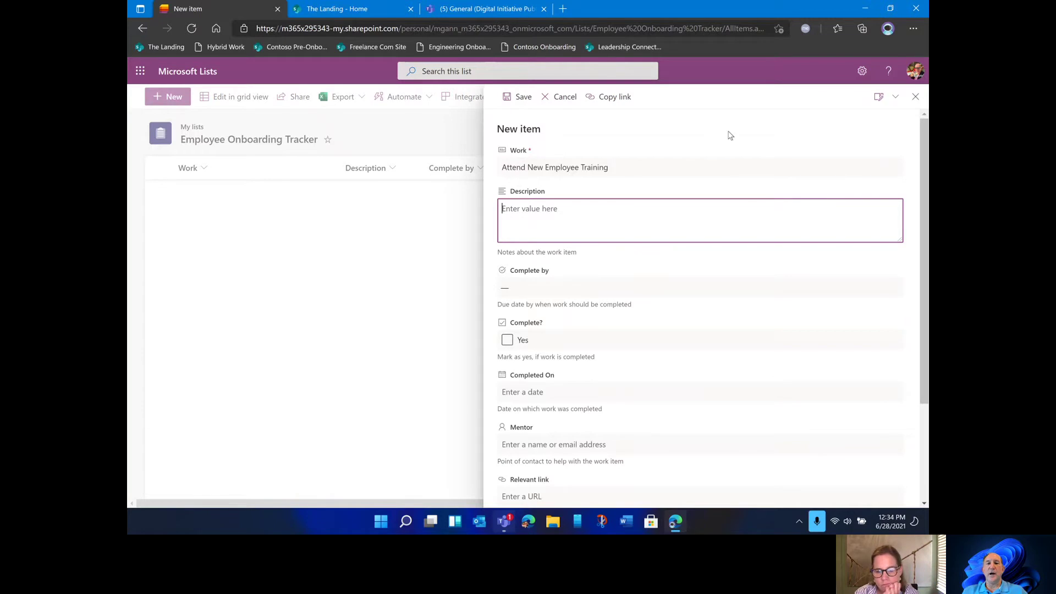
left_click(535, 103)
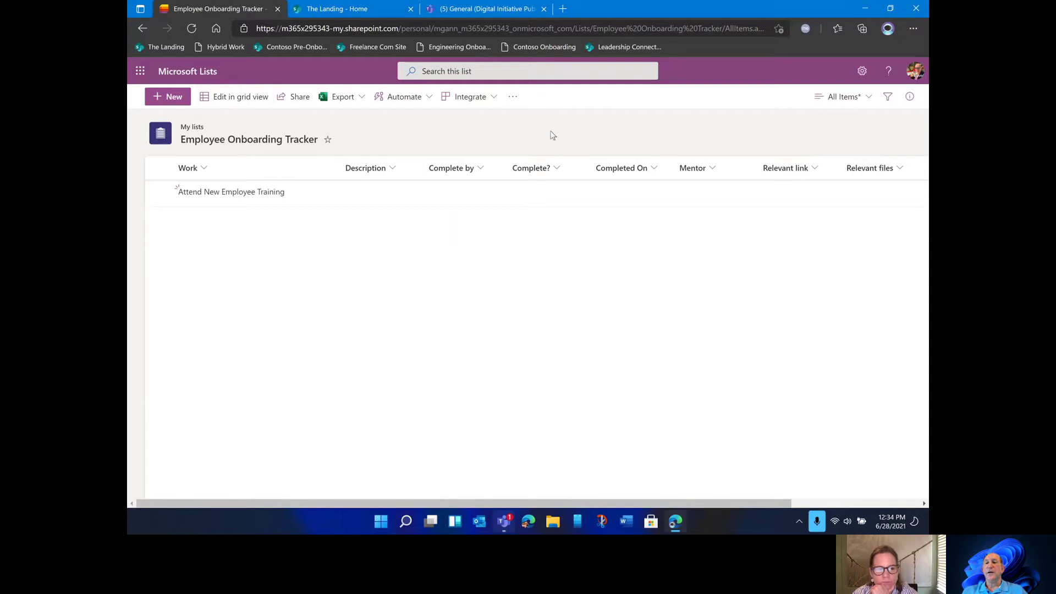
Examine the list settings of the Employee Onboarding Tracker and the edit page of its Title column, and return to the settings.
left_click(862, 74)
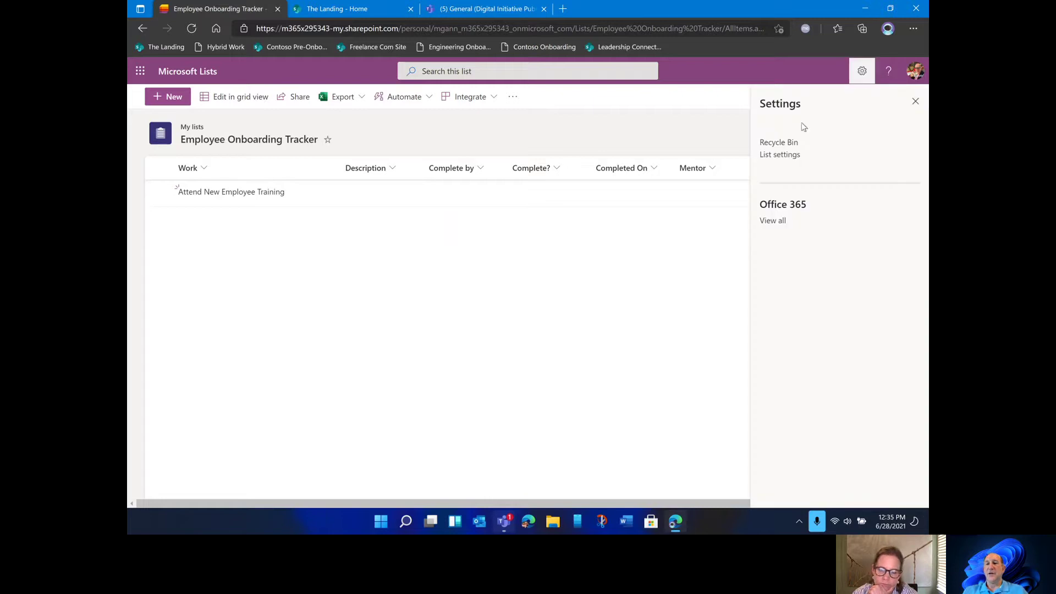
left_click(779, 157)
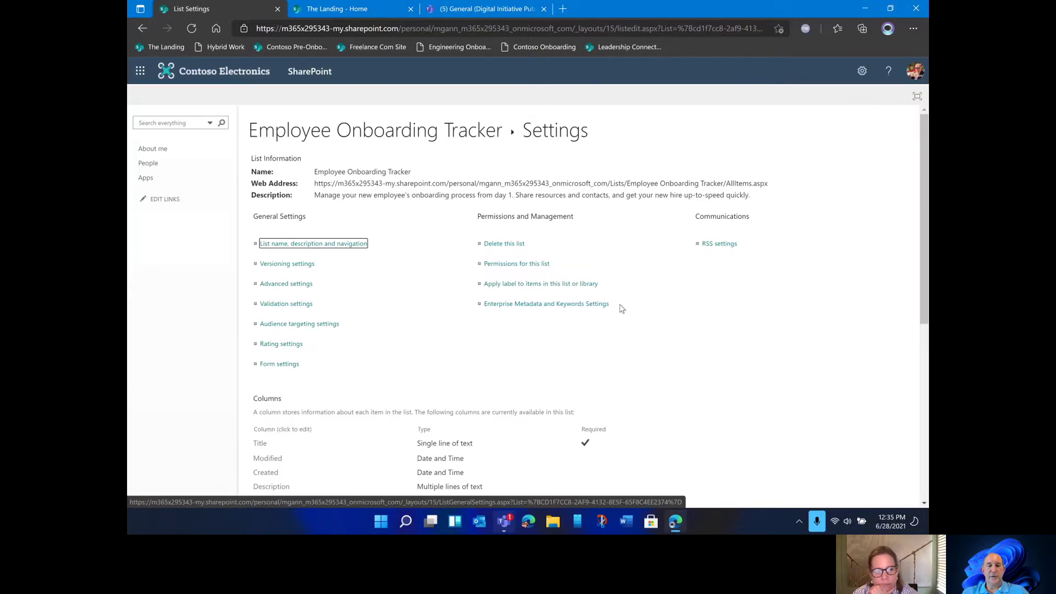
scroll(622, 308, "down", 1)
scroll(527, 308, "down", 4)
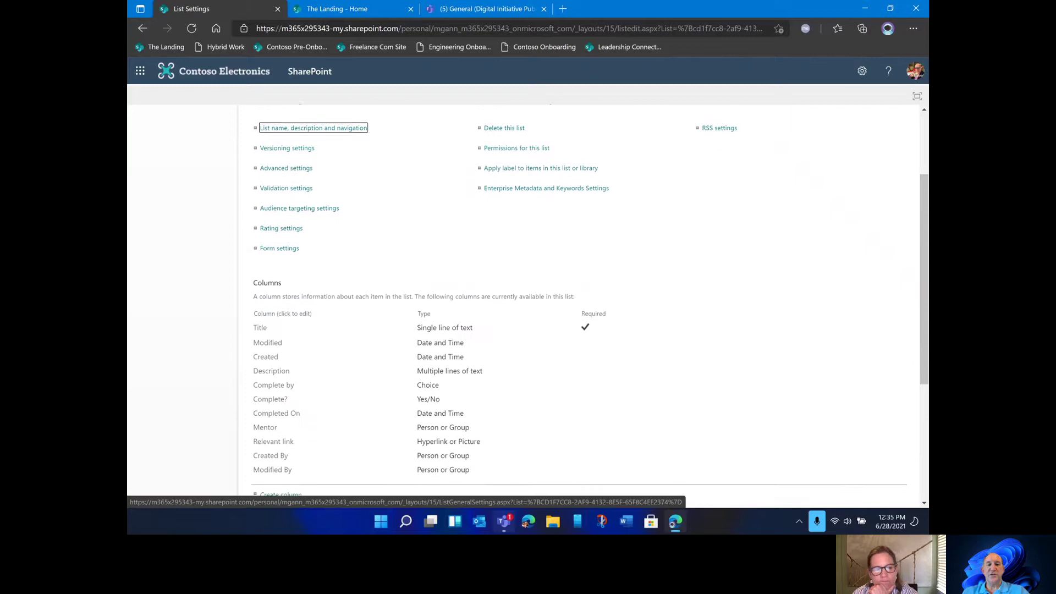
scroll(528, 308, "down", 1)
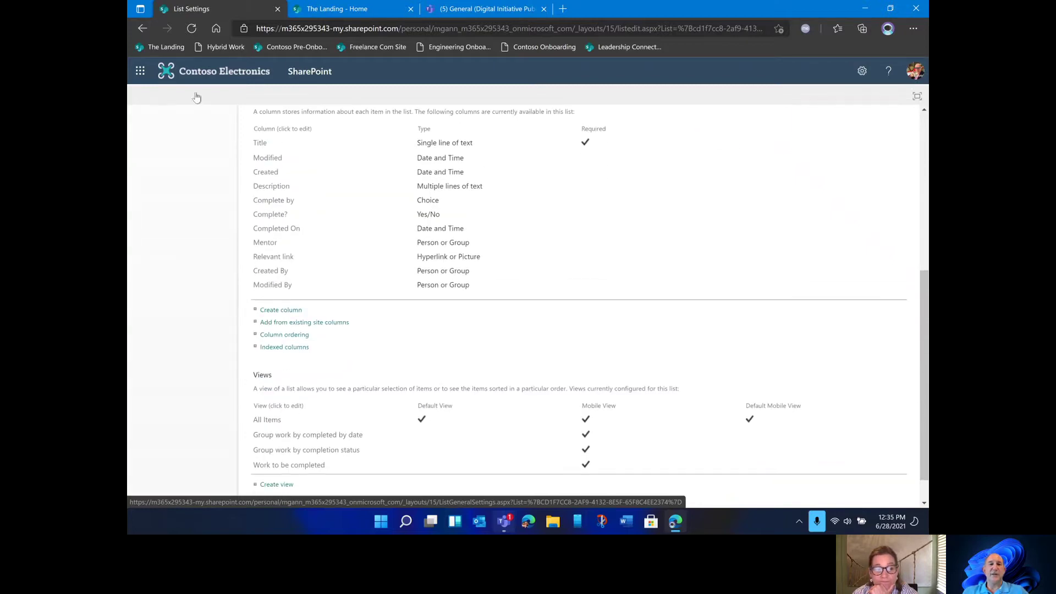
left_click(260, 144)
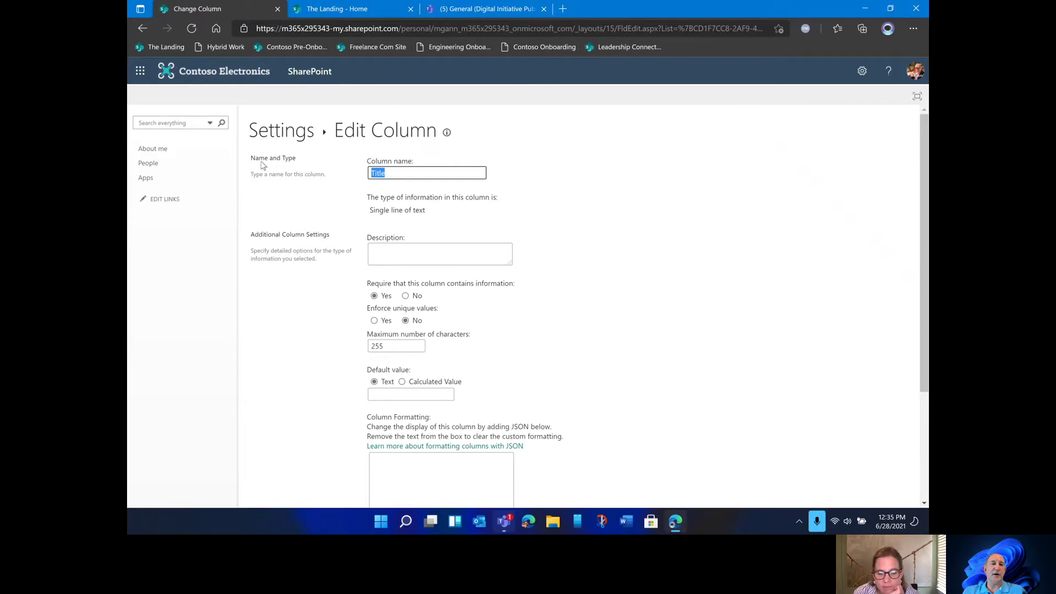
left_click(140, 32)
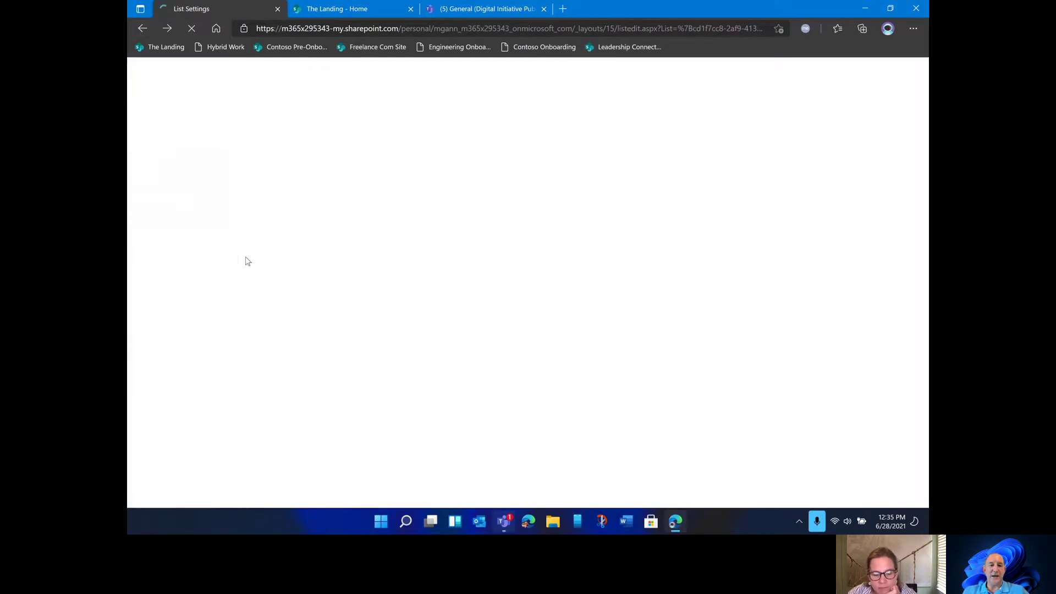
Examine the information types offered for creating a new column and go back without creating one.
scroll(700, 420, "down", 3)
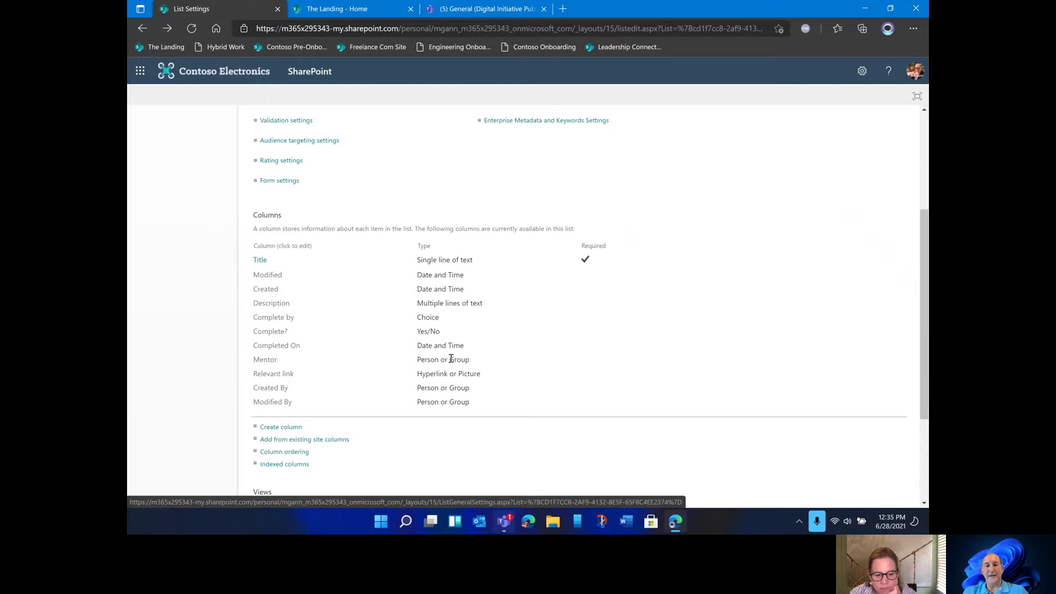
left_click(289, 428)
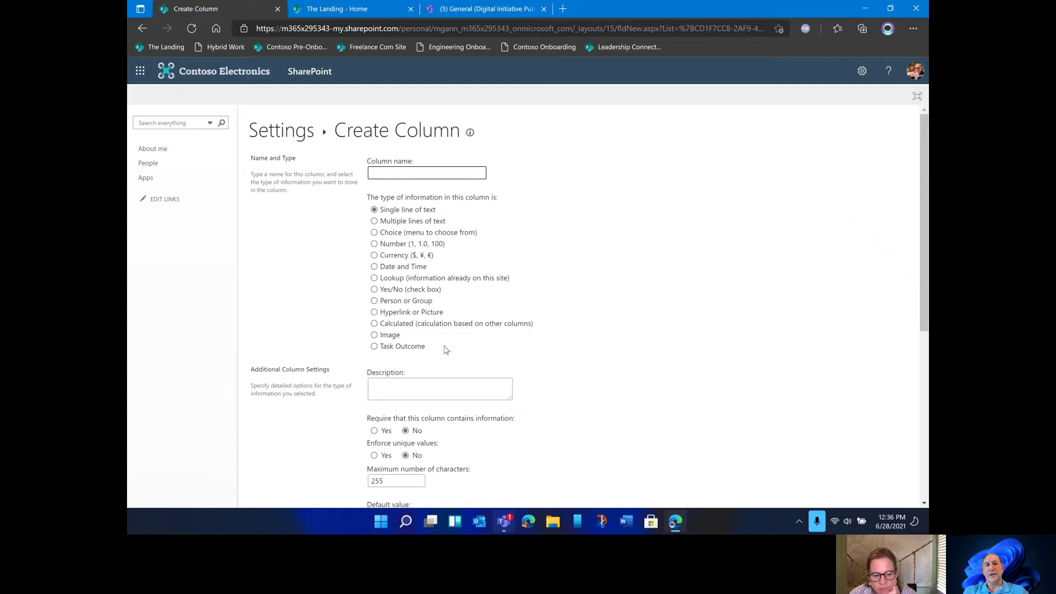
left_click(143, 29)
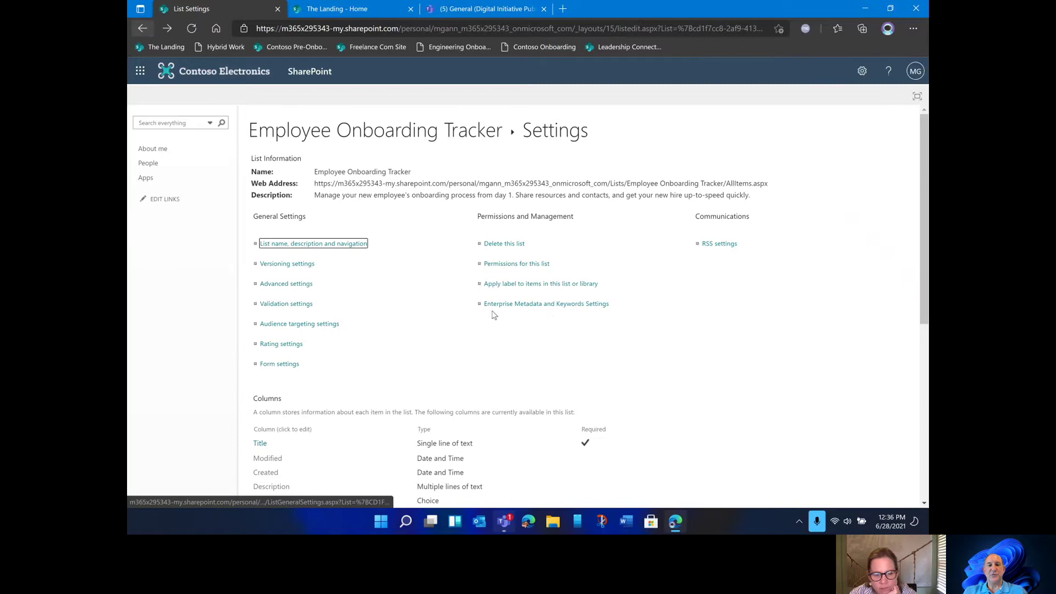
Review the columns and views configured in the list settings and return to the Employee Onboarding Tracker list.
scroll(742, 384, "down", 4)
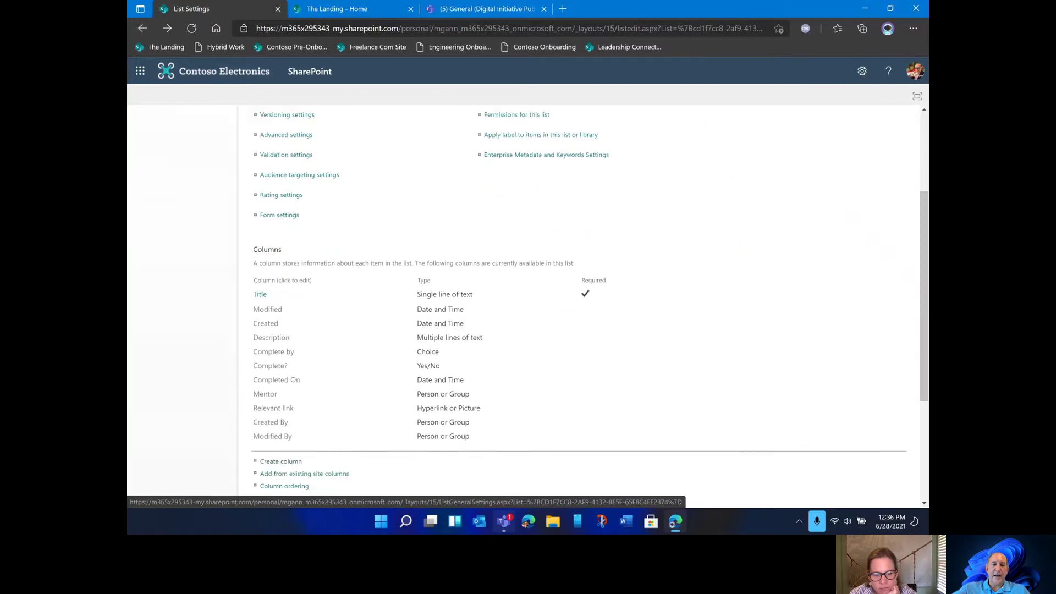
scroll(742, 383, "down", 2)
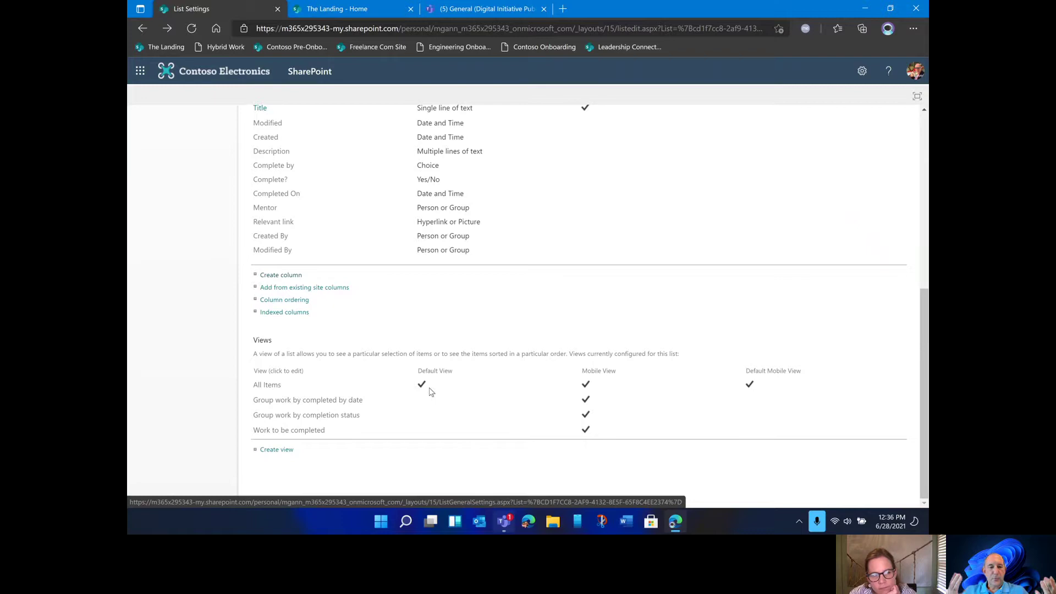
left_click(922, 132)
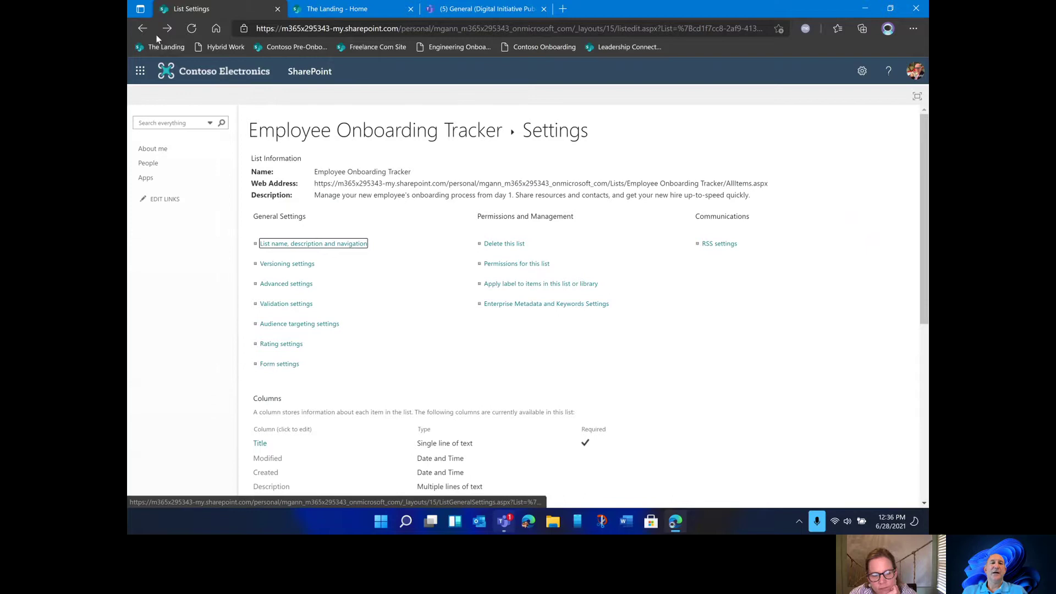
left_click(141, 30)
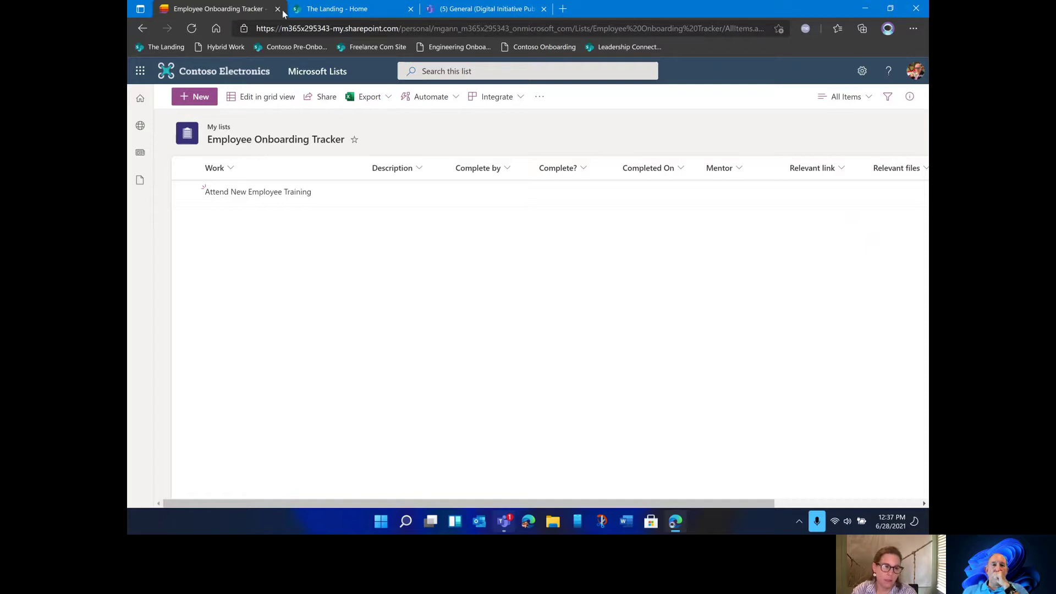
Go from The Landing to the Contoso Onboarding site and open its "Let's get started" page.
left_click(324, 11)
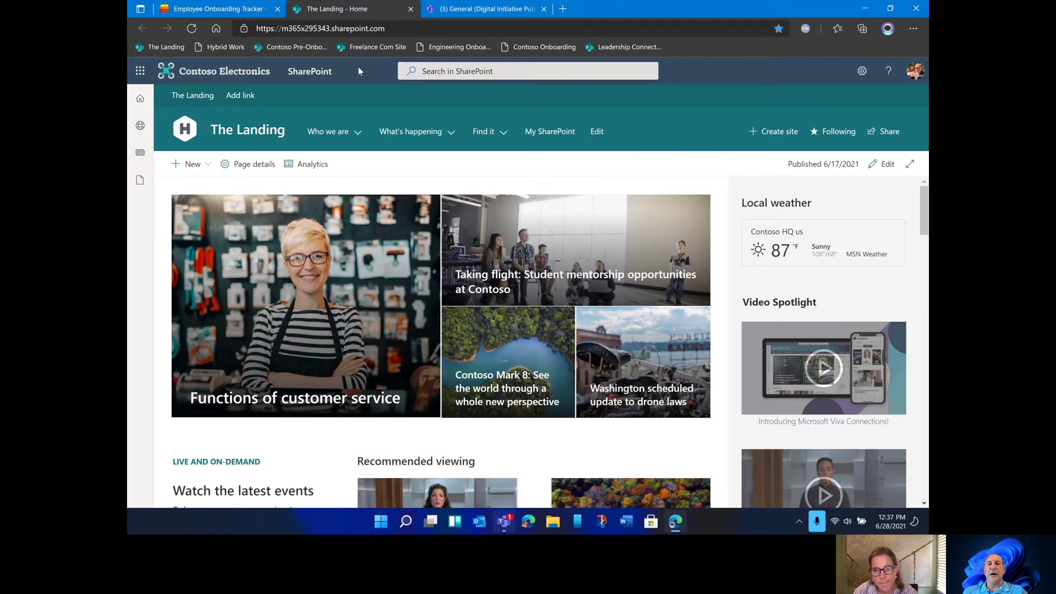
left_click(542, 47)
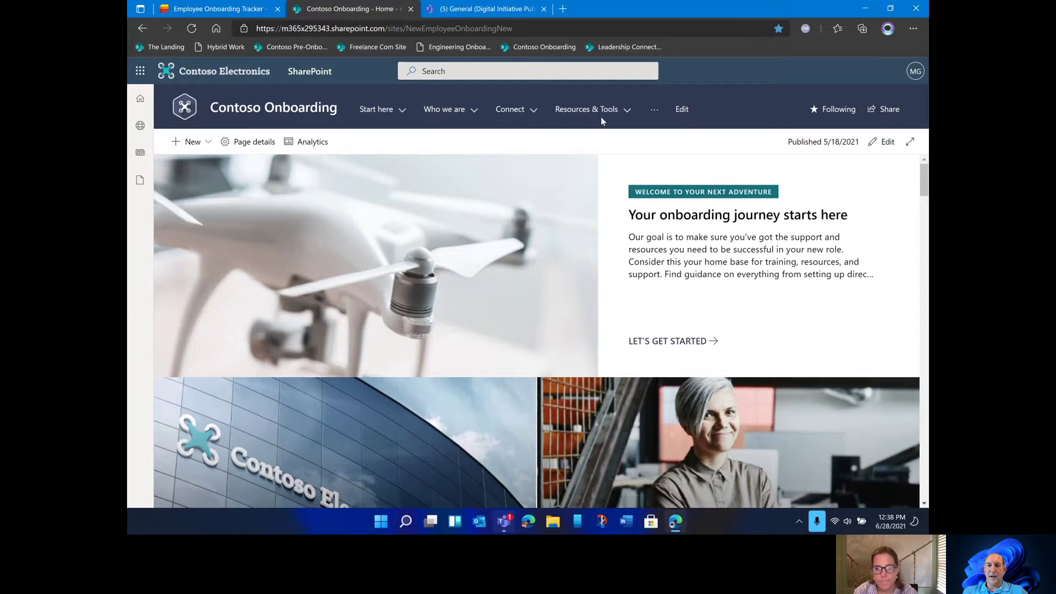
left_click(625, 111)
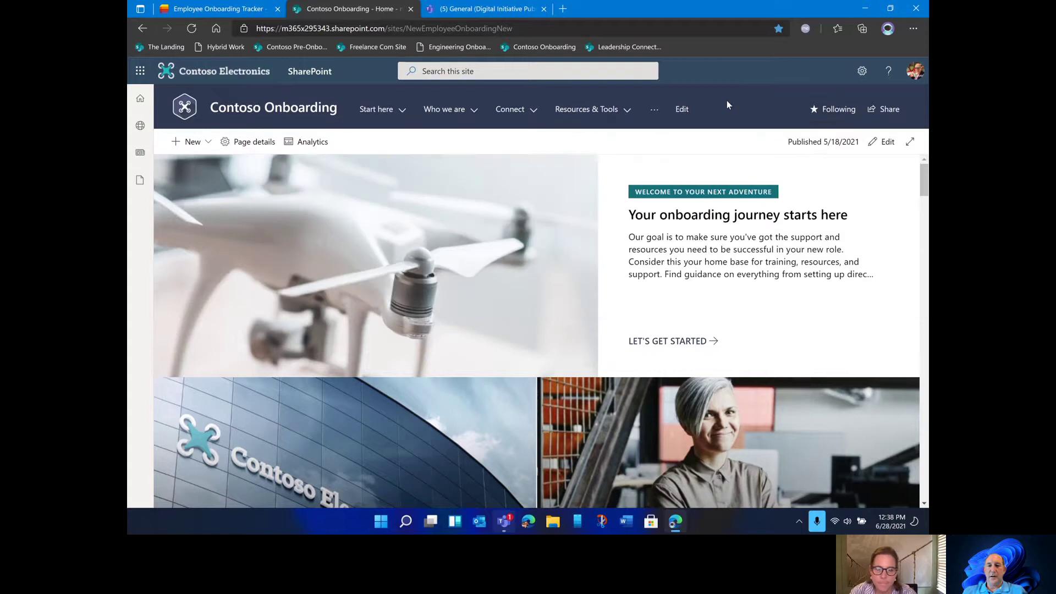
left_click(674, 344)
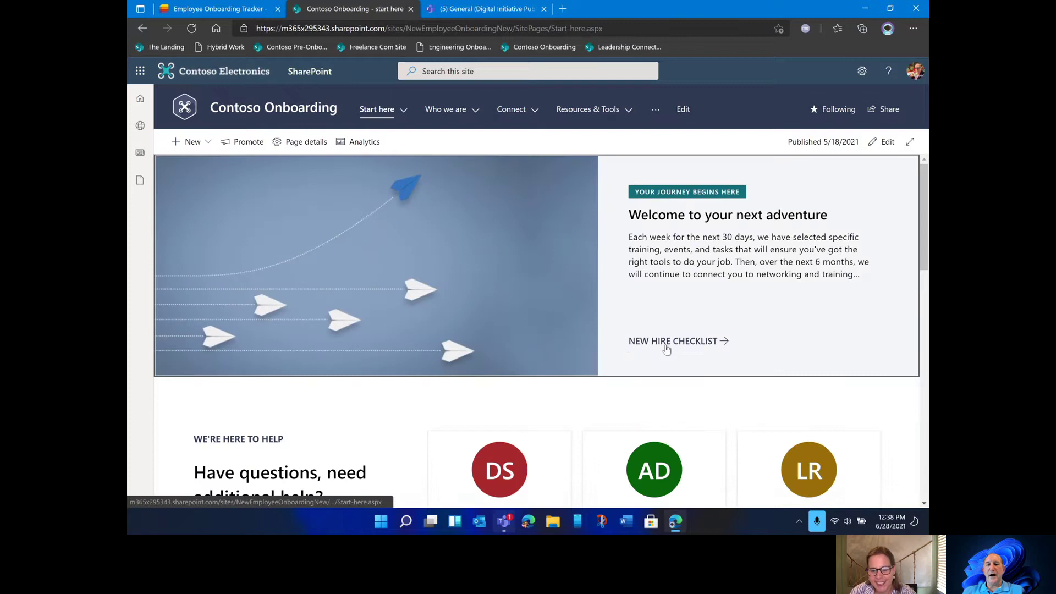
Open the new hire checklist from the welcome section and review its onboarding tasks.
left_click(666, 347)
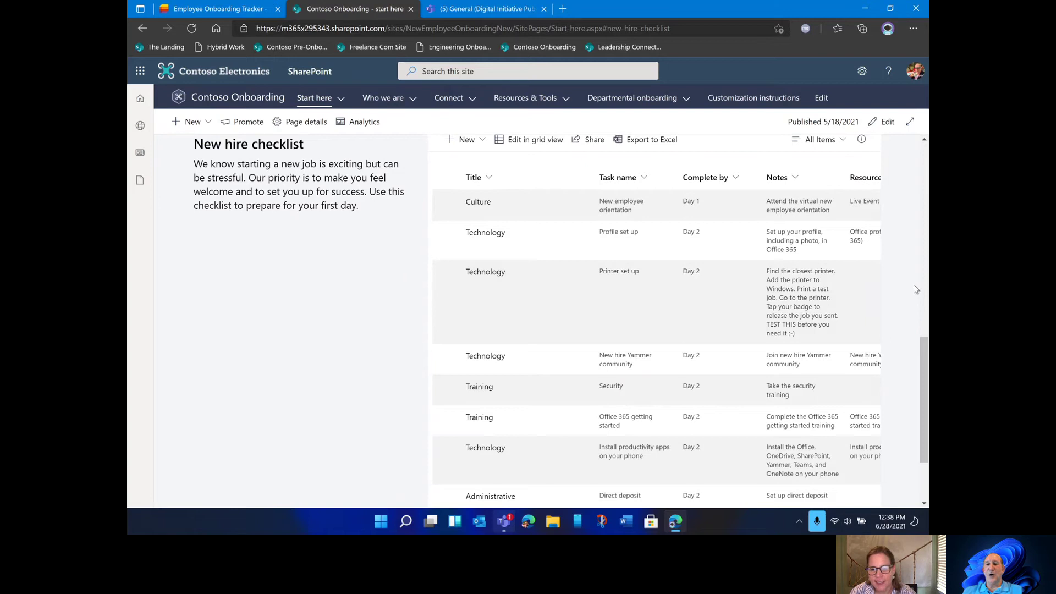
mouse_move(925, 357)
left_mouse_down()
mouse_move(925, 319)
mouse_move(922, 396)
mouse_move(926, 218)
mouse_move(927, 345)
left_mouse_up()
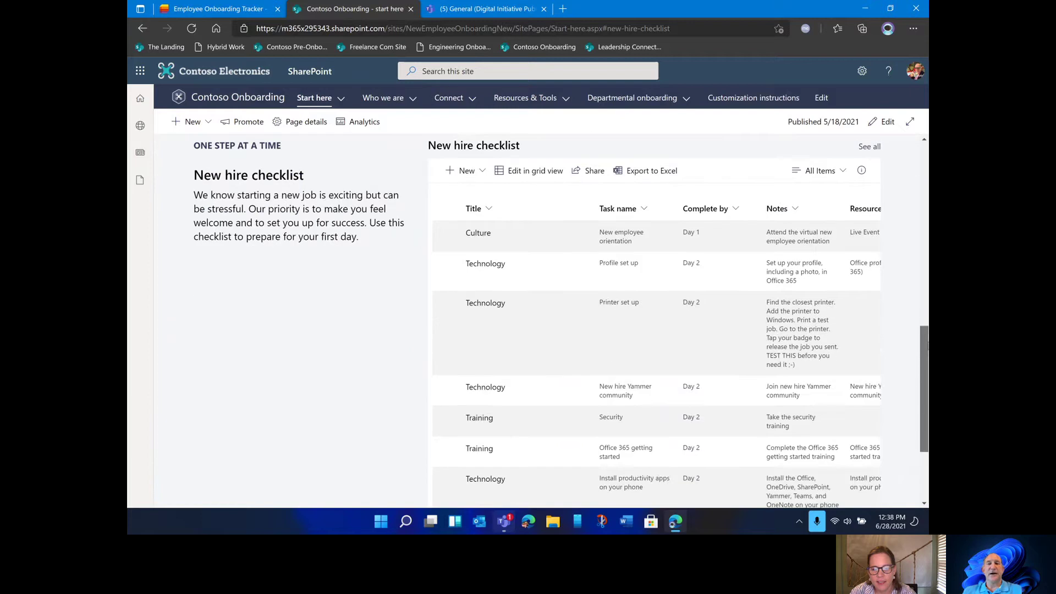
left_click_drag(928, 346, 928, 266)
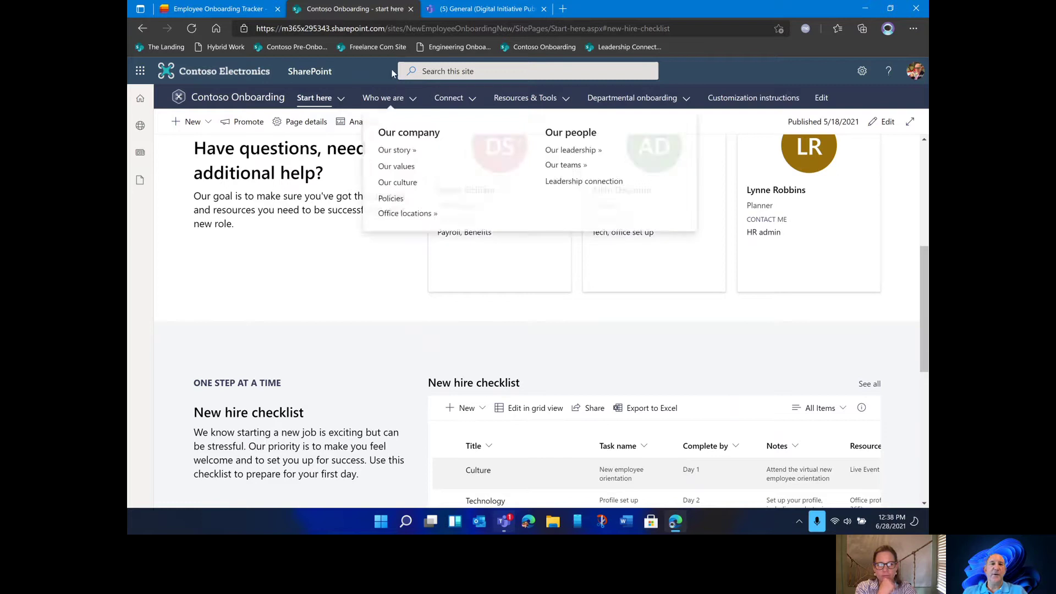
Go to The Landing's site contents and start creating a new list there.
left_click(161, 48)
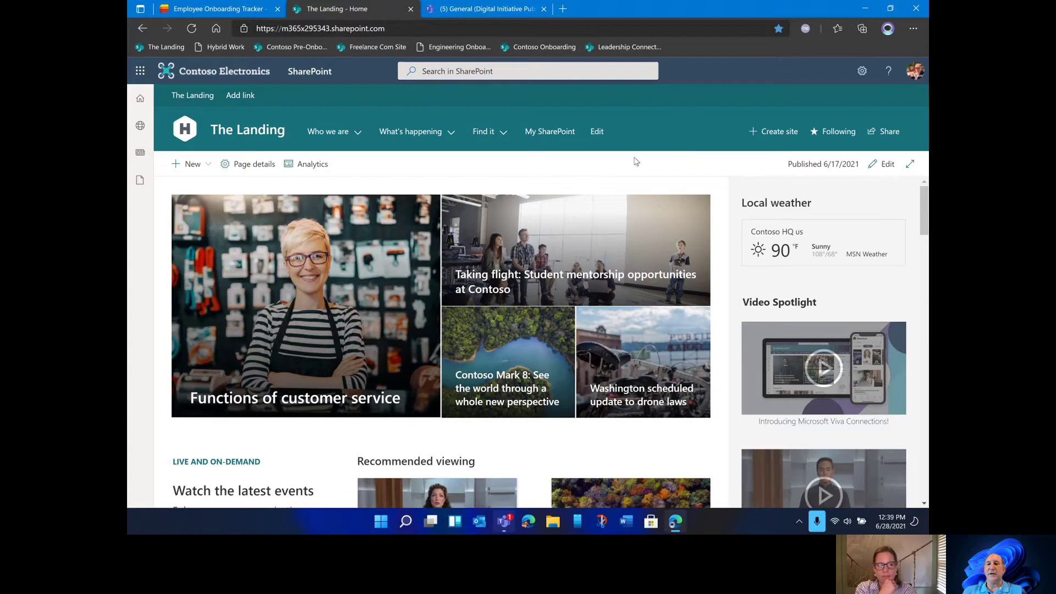
left_click(862, 72)
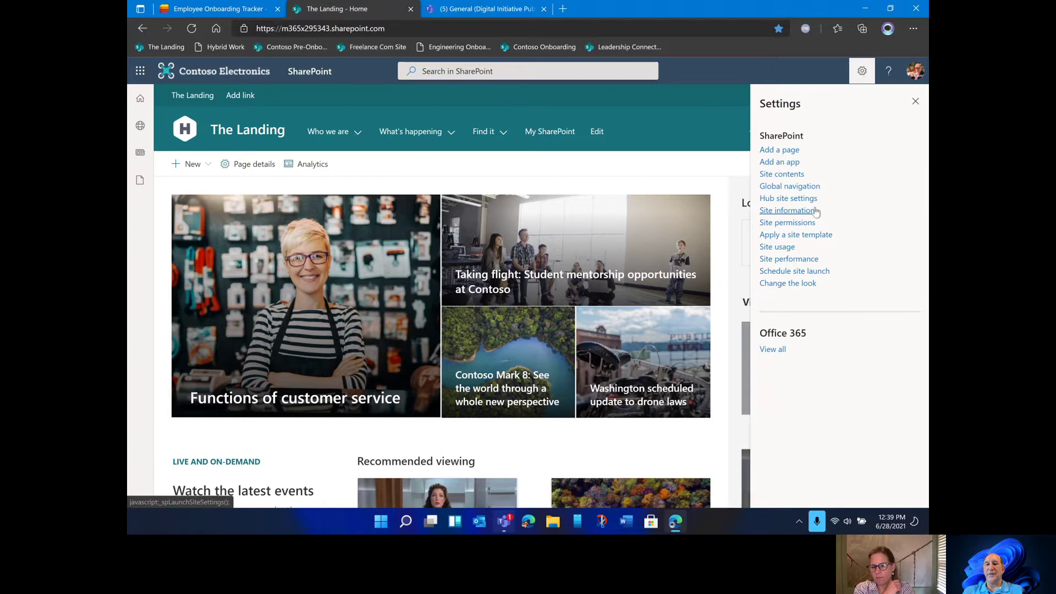
left_click(784, 175)
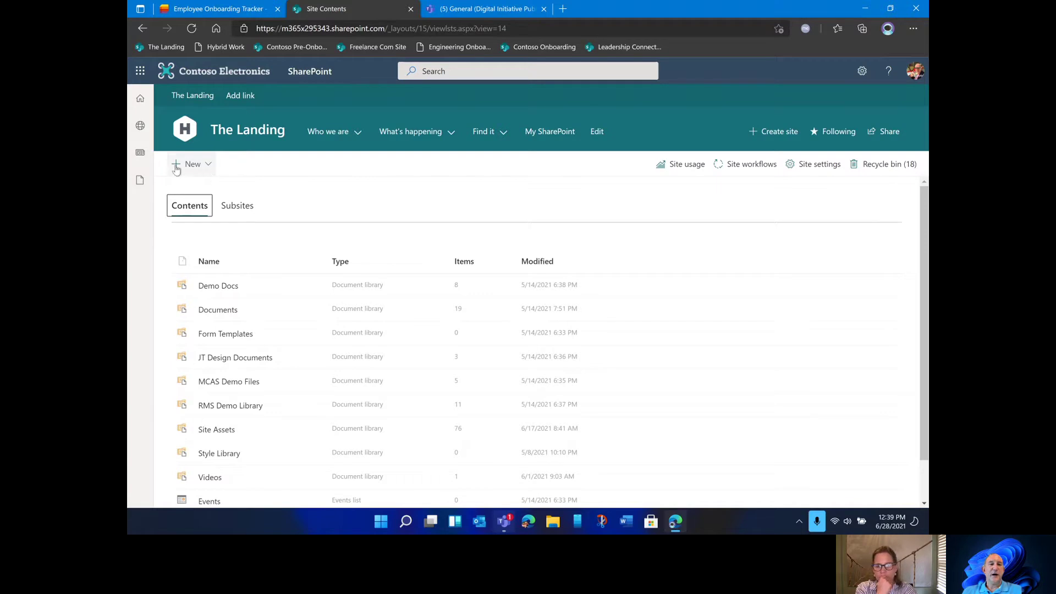
left_click(208, 167)
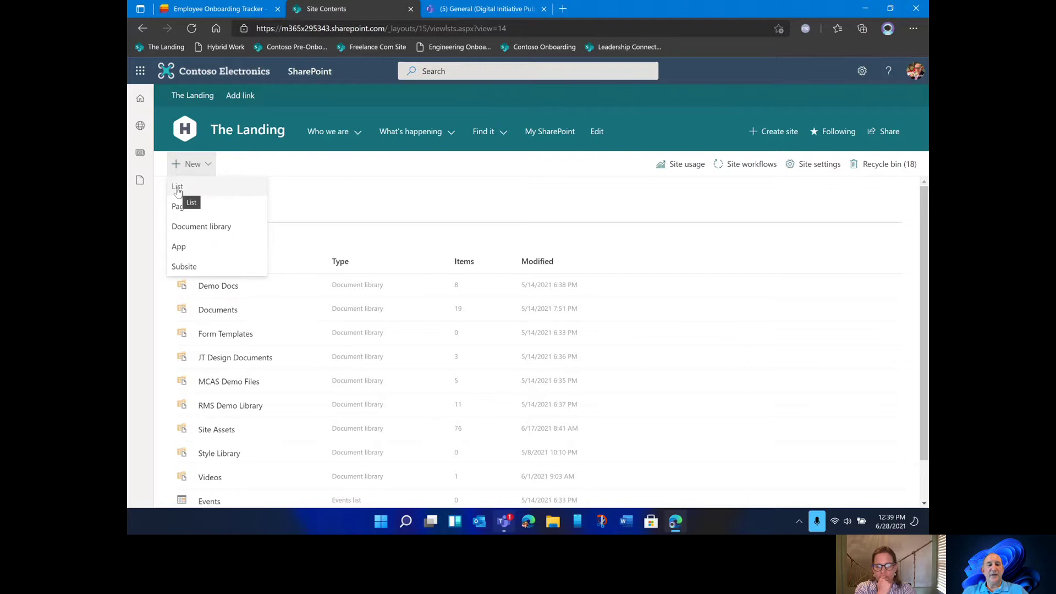
left_click(177, 188)
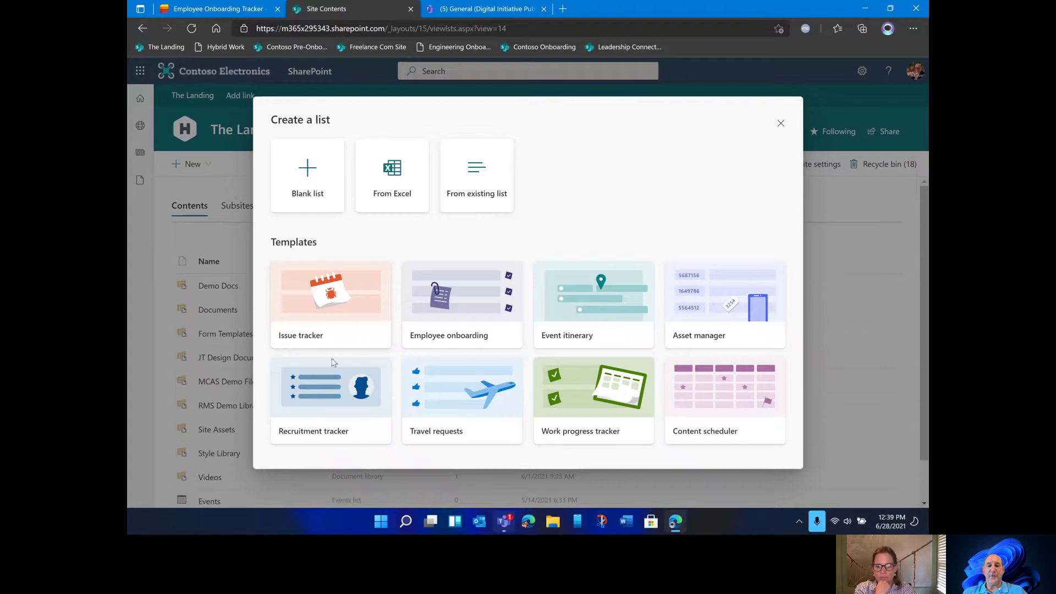
Create a list named Travel Requests from the Travel requests template, shown in the site navigation, and dismiss its details pane.
left_click(468, 391)
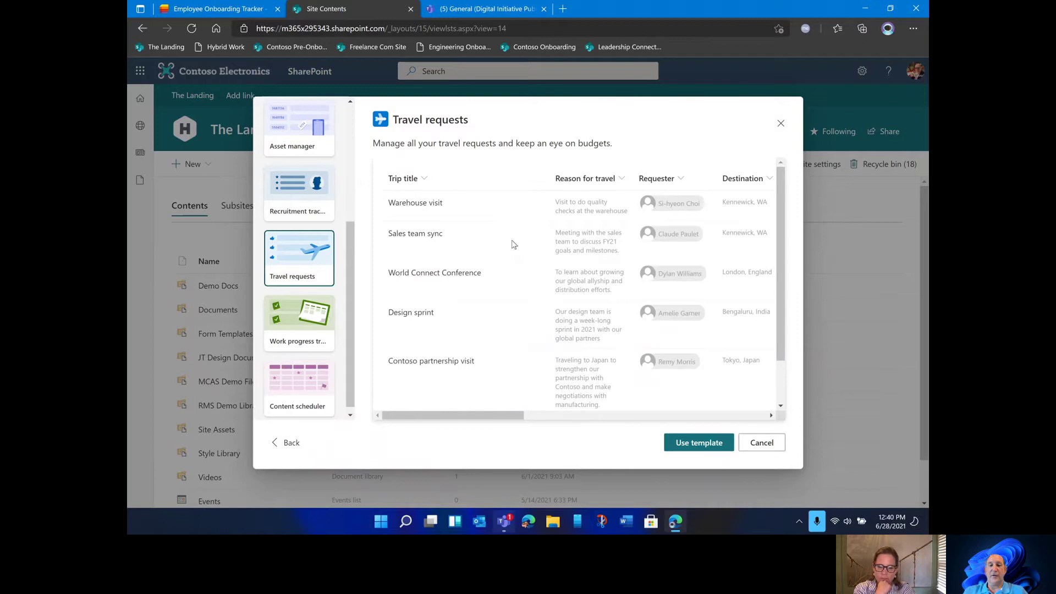
left_click(692, 443)
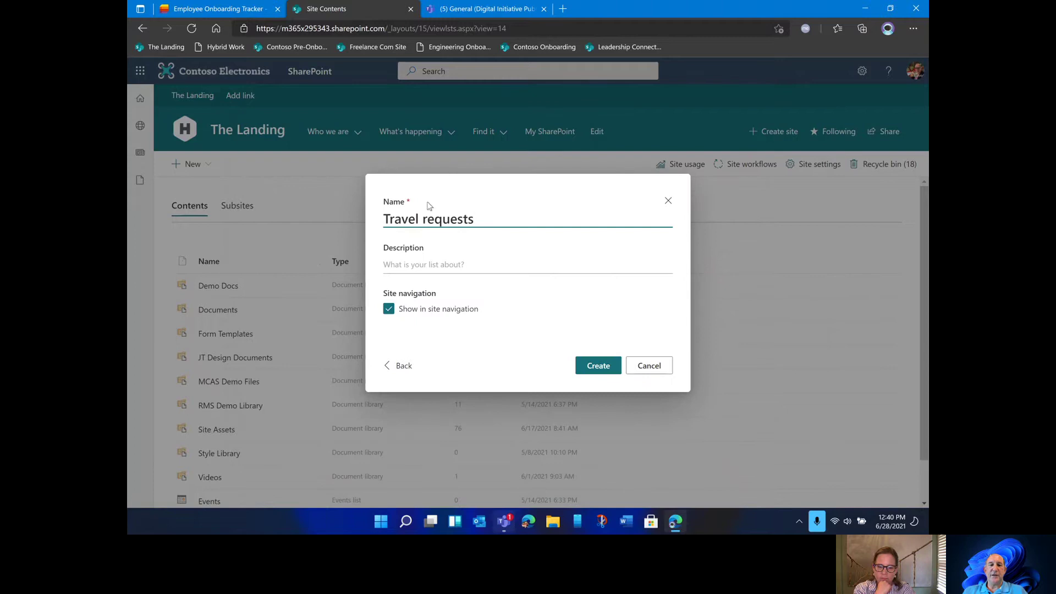
left_click(428, 220)
key("BackSpace")
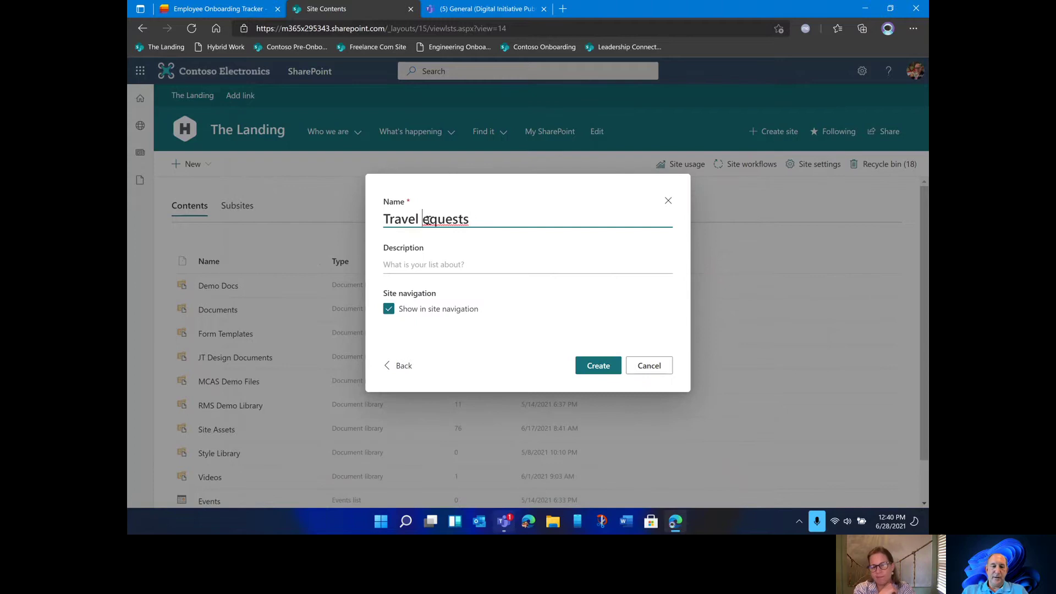
type("R")
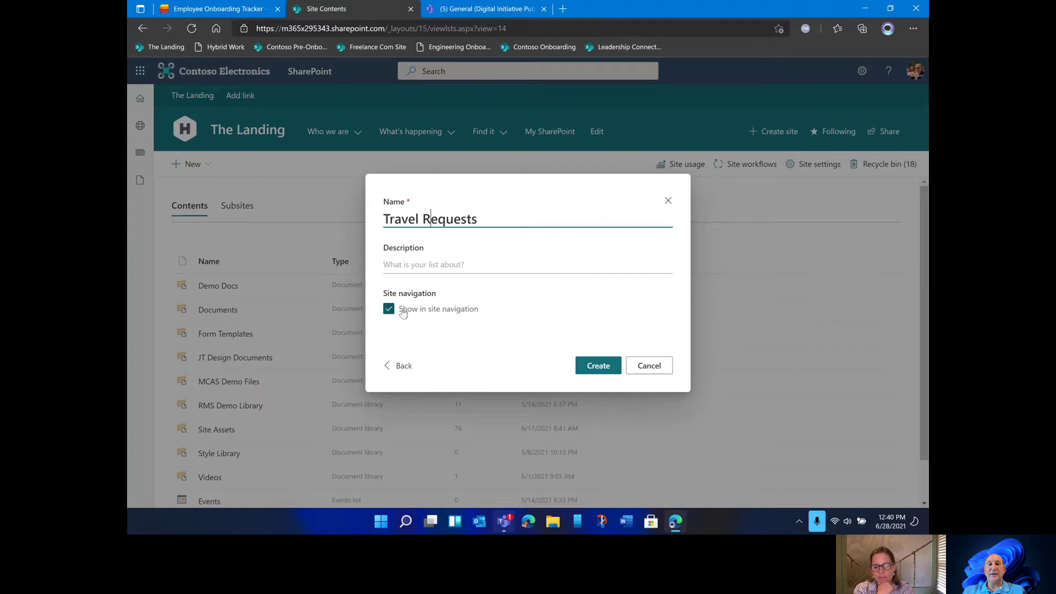
left_click(608, 368)
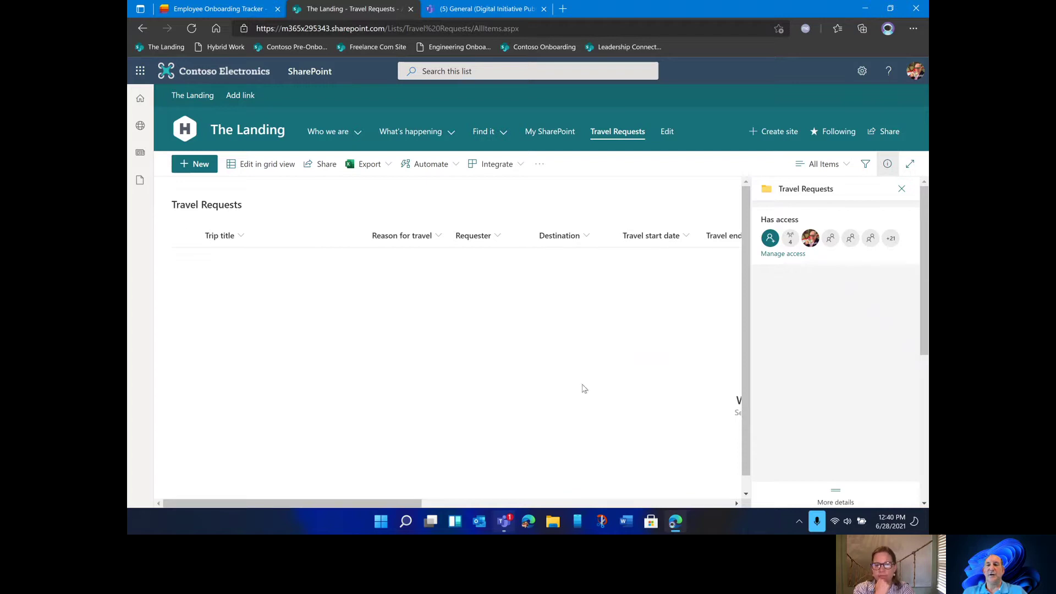
left_click(901, 189)
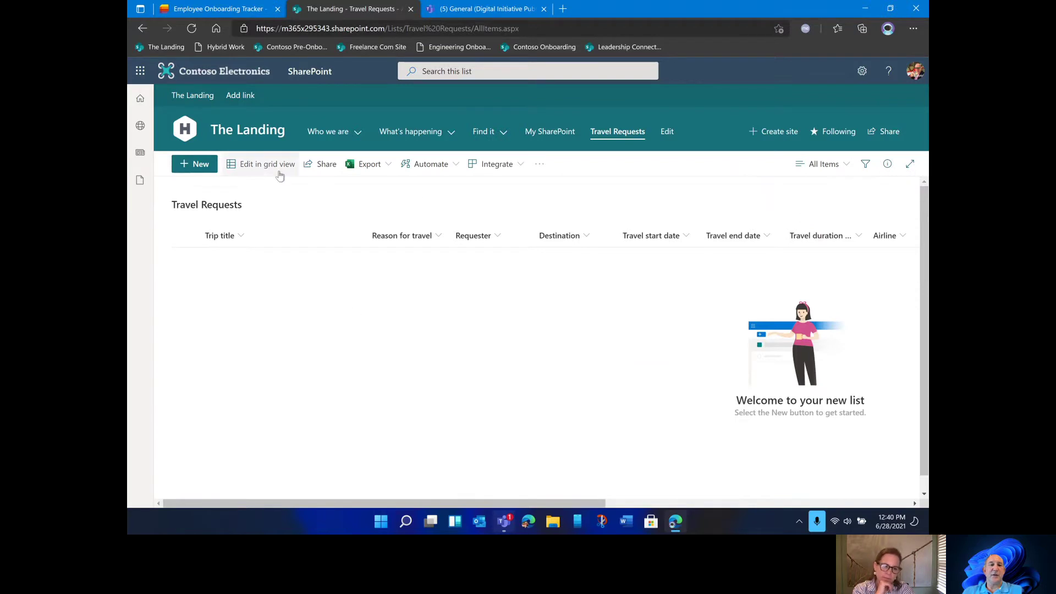
Examine the Travel Requests list's new item form and automation options without adding an item or a rule.
left_click(183, 163)
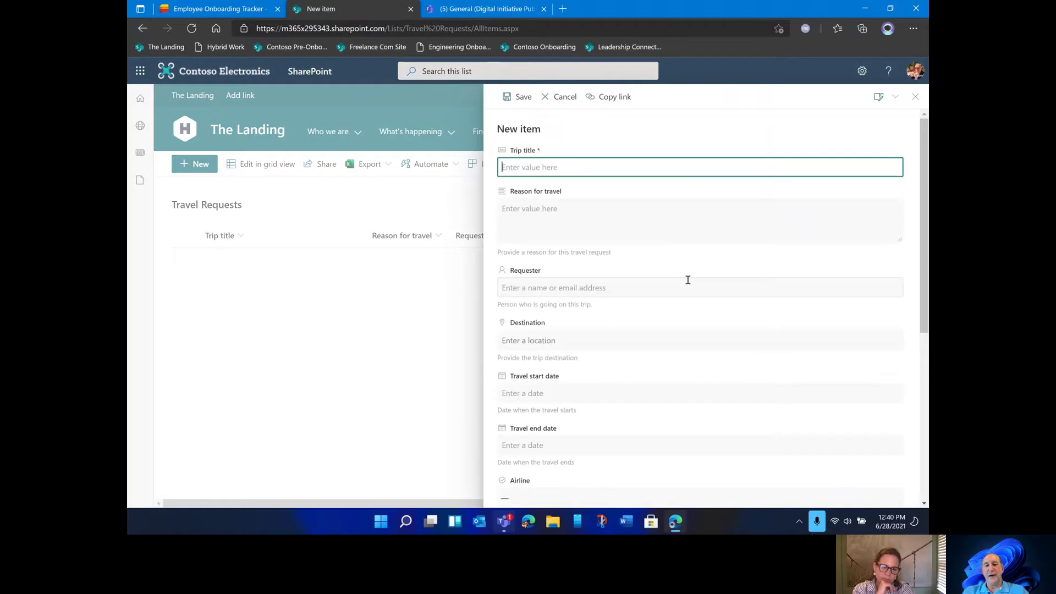
left_click(399, 346)
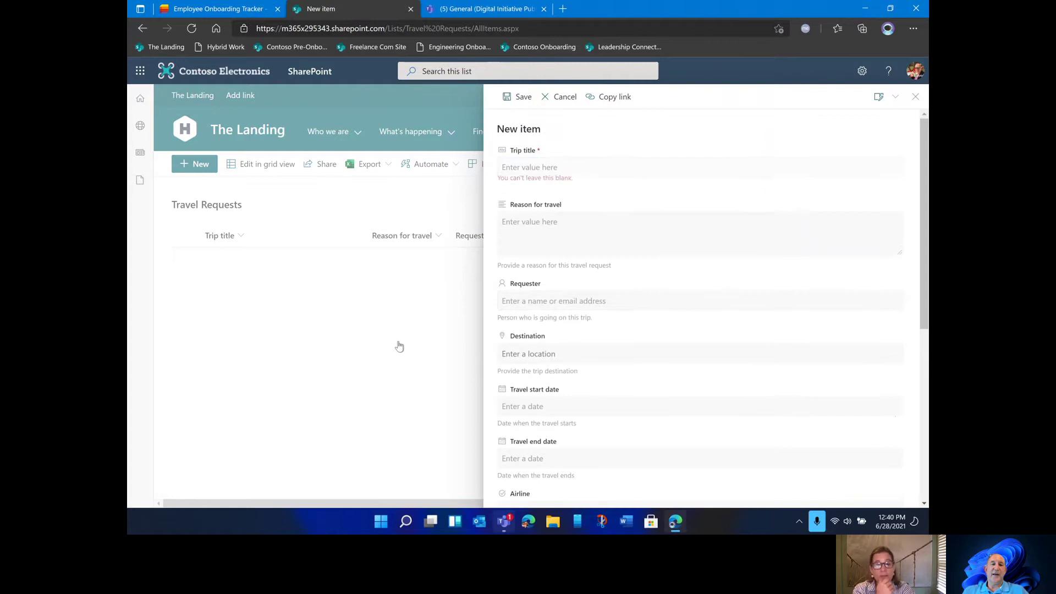
left_click(915, 96)
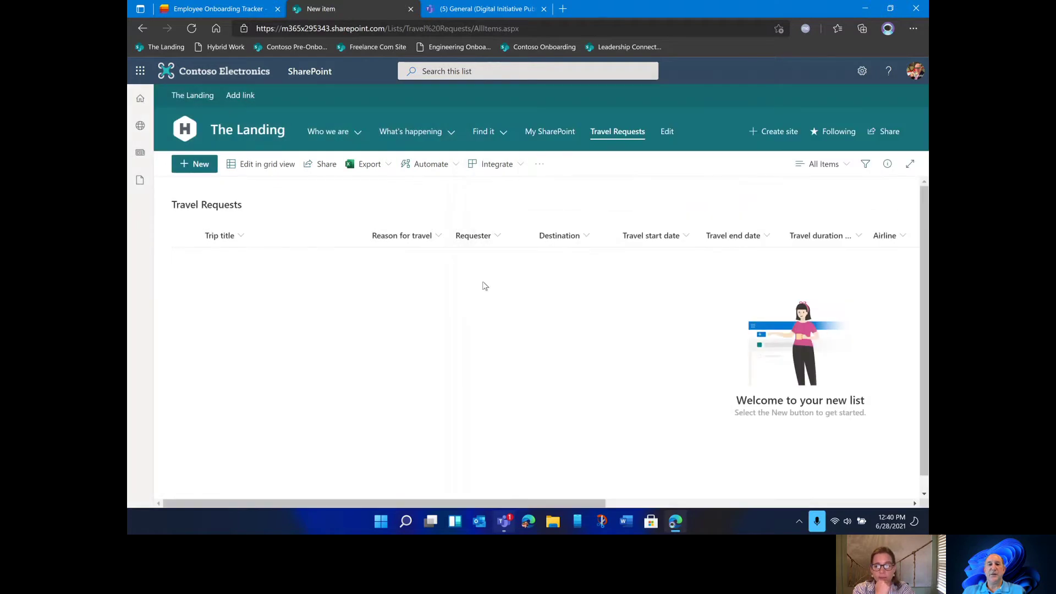
left_click(455, 170)
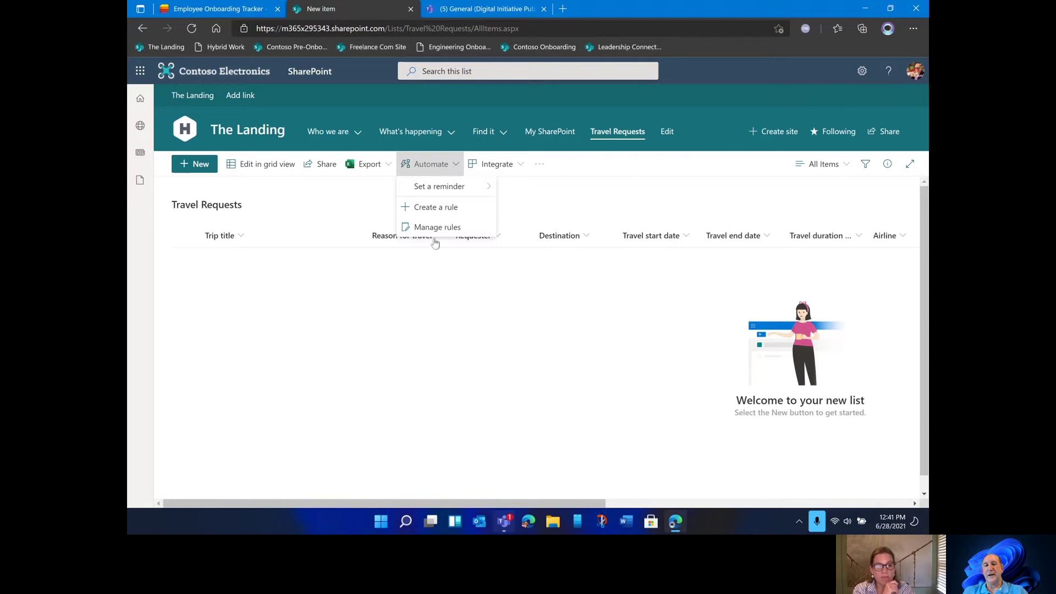
left_click(479, 333)
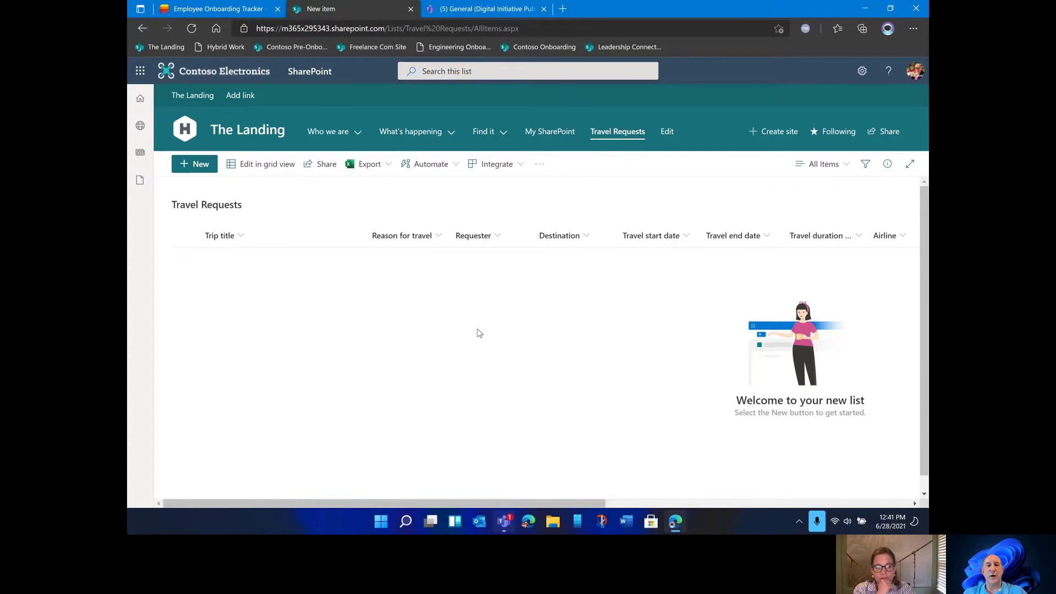
Return to The Landing's home page, switch to Microsoft Teams and open Travel Requests from The Landing in Viva Connections.
left_click(255, 134)
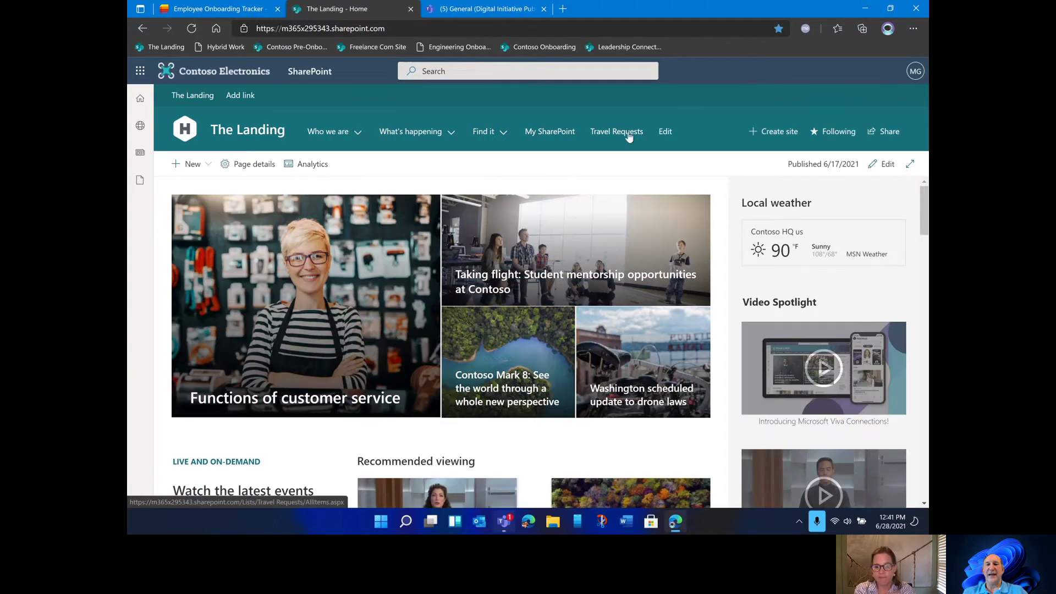
left_click(498, 139)
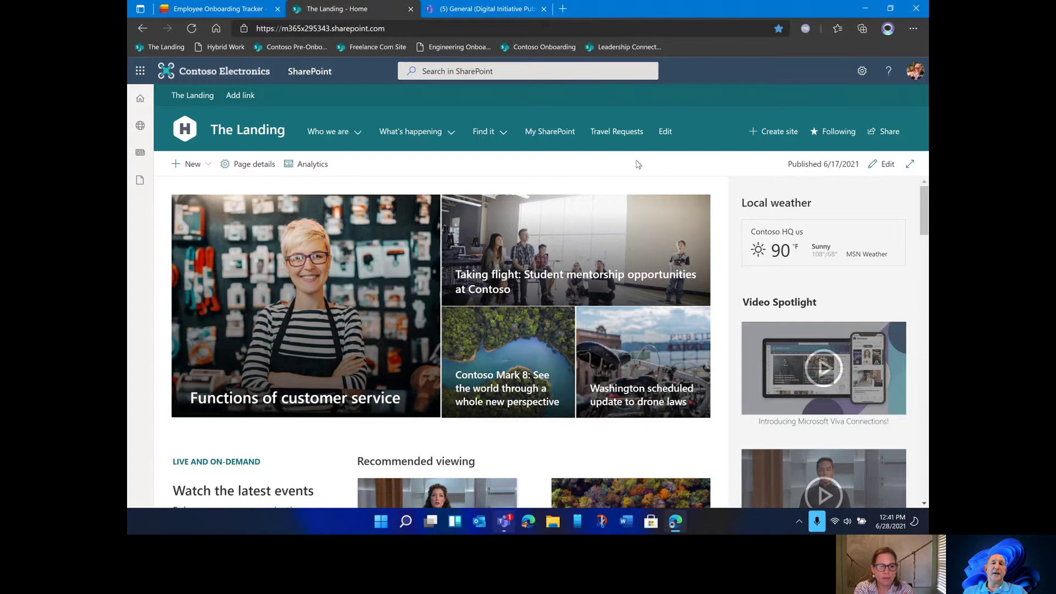
left_click(456, 12)
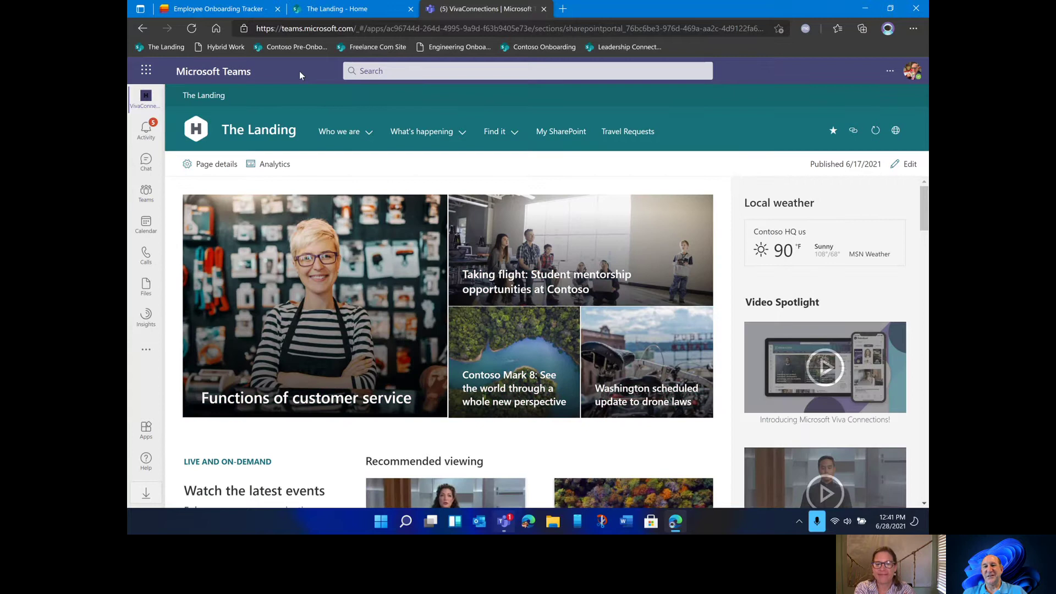
left_click(421, 131)
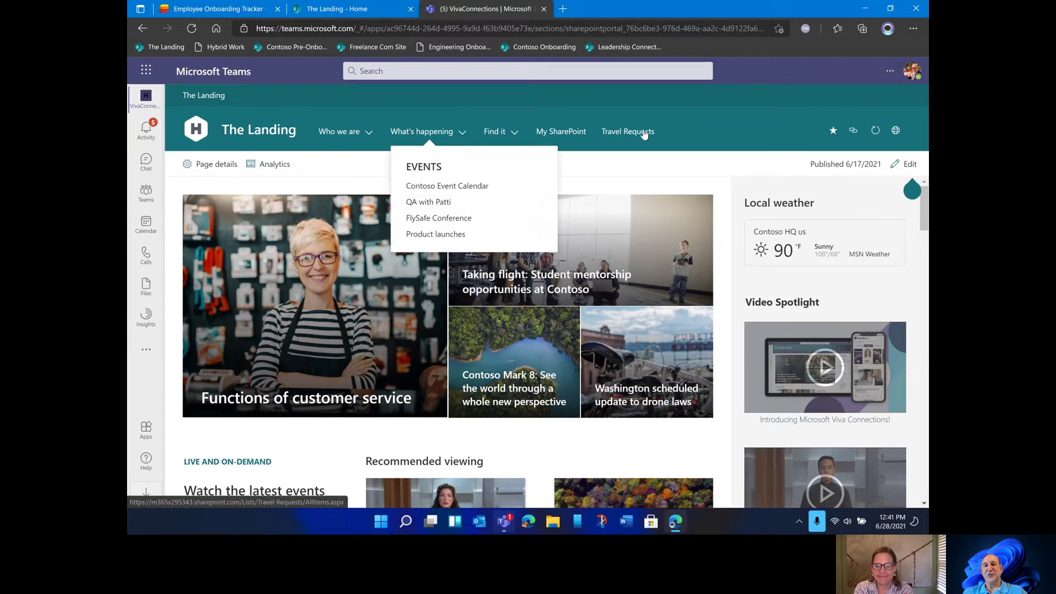
left_click(708, 129)
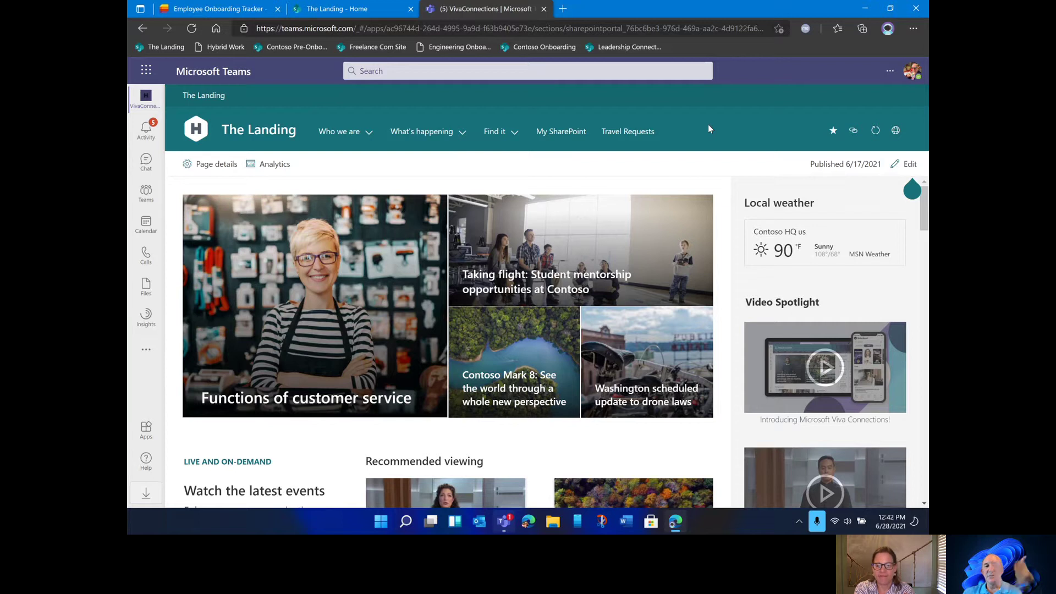
left_click(631, 134)
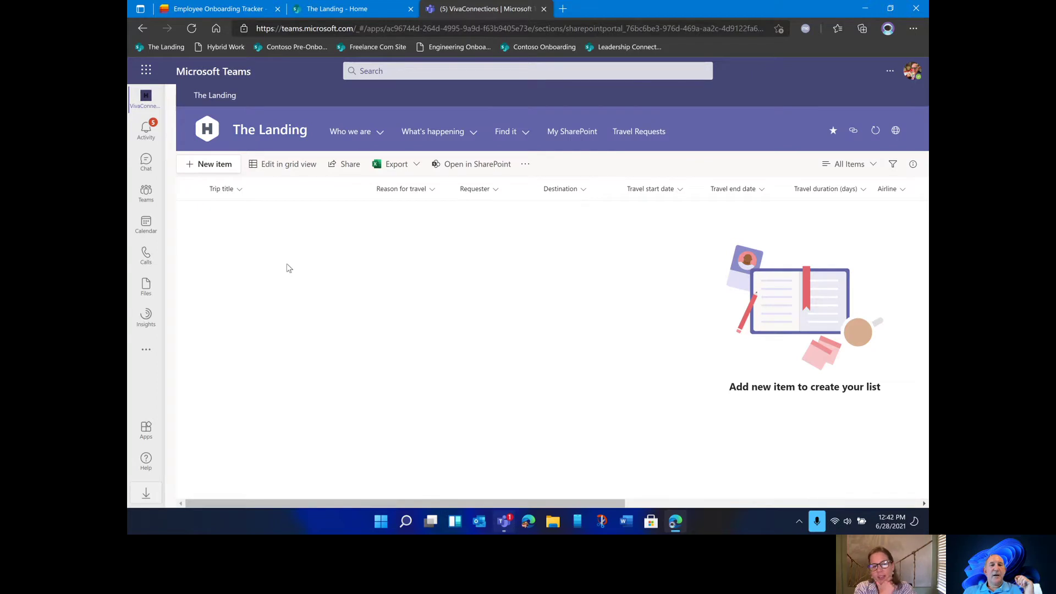
Search the tab apps for "list" and add Lists as a tab to the team's General channel.
left_click(145, 192)
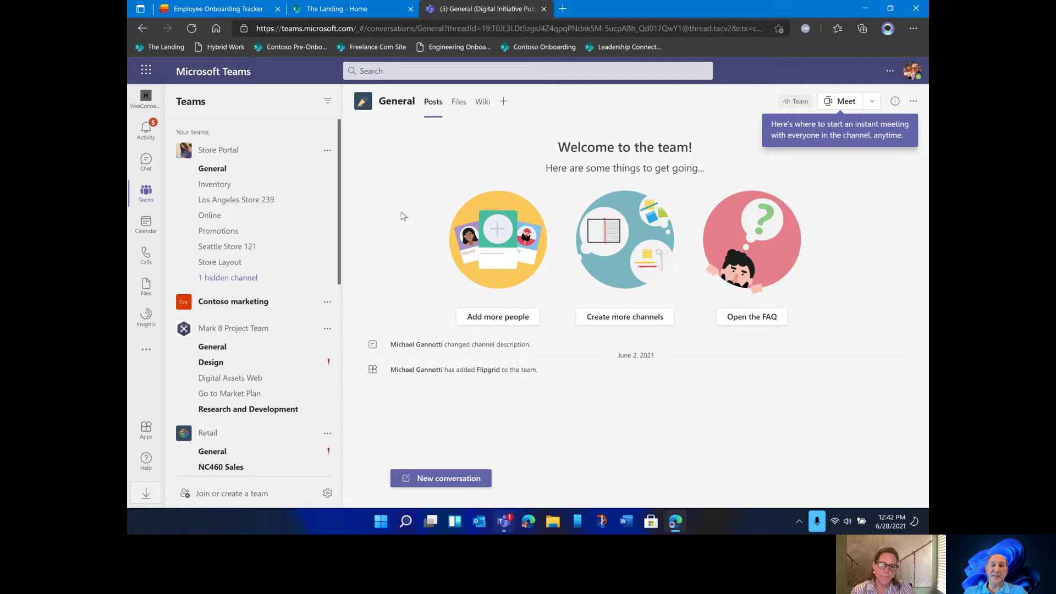
left_click(505, 103)
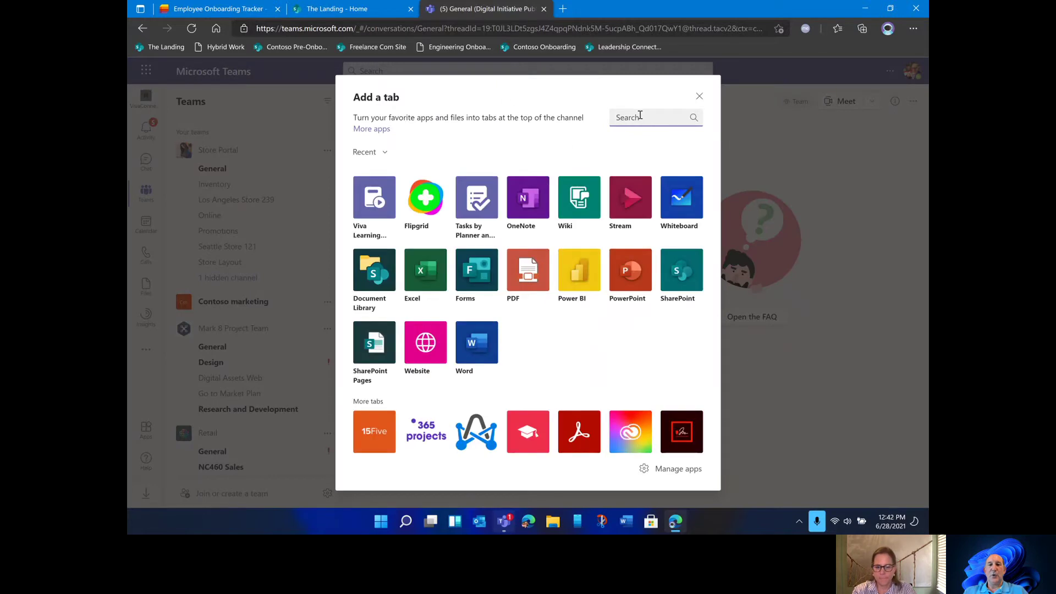
type("list")
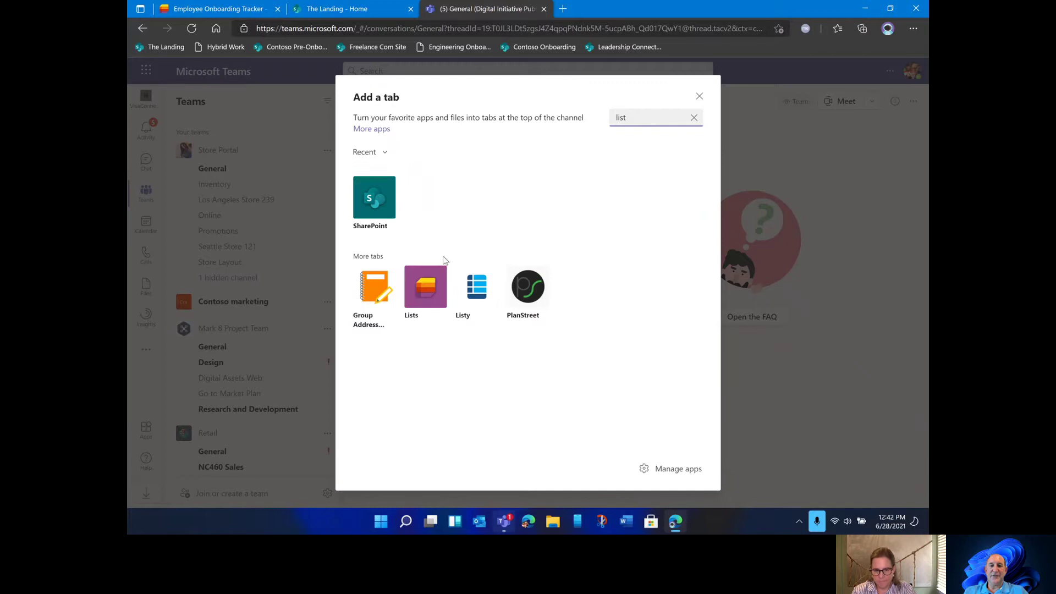
left_click(425, 292)
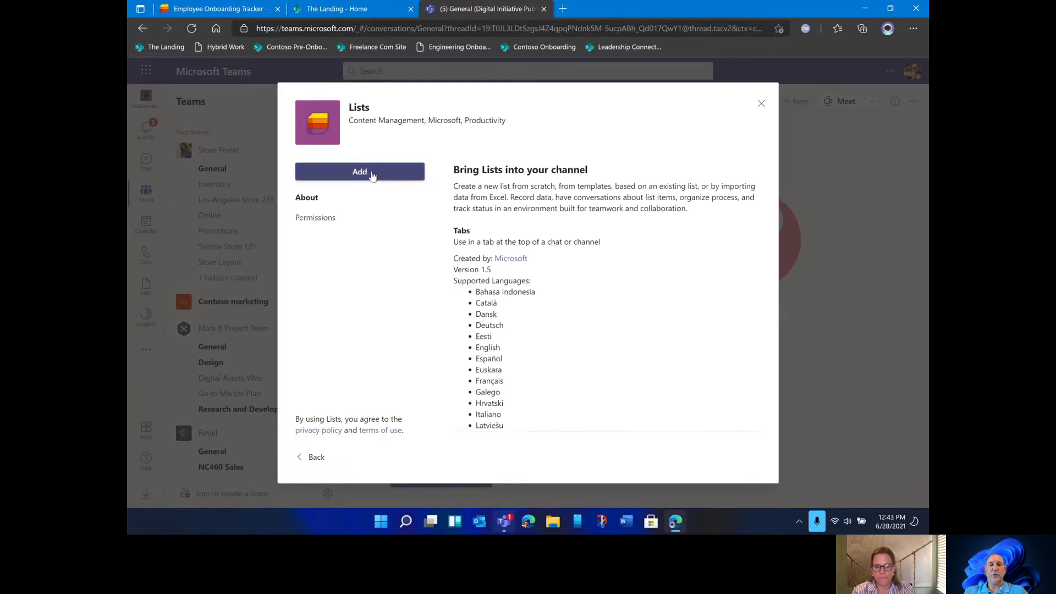
left_click(373, 174)
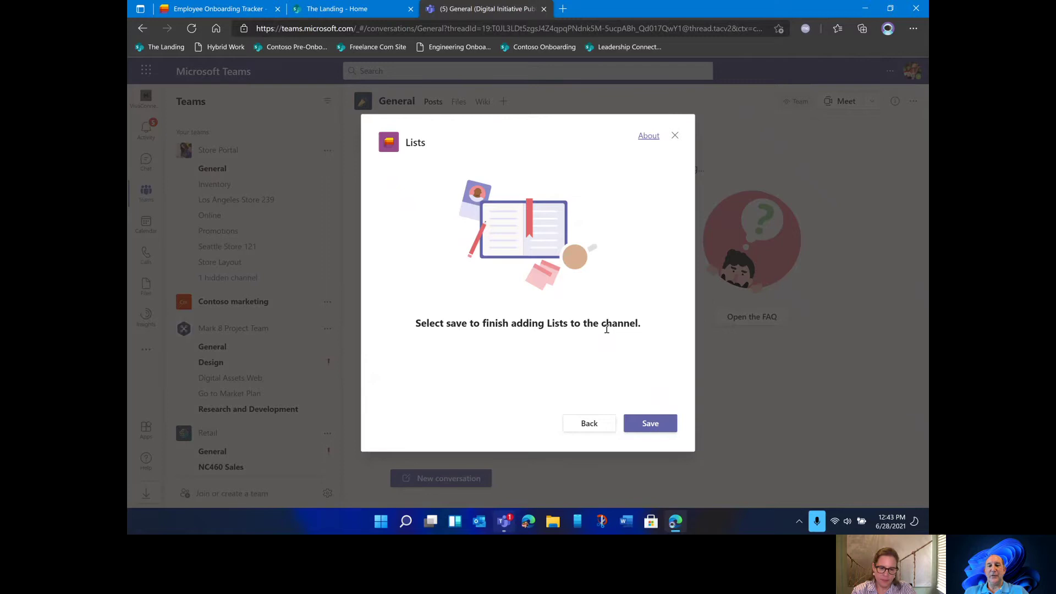
left_click(651, 424)
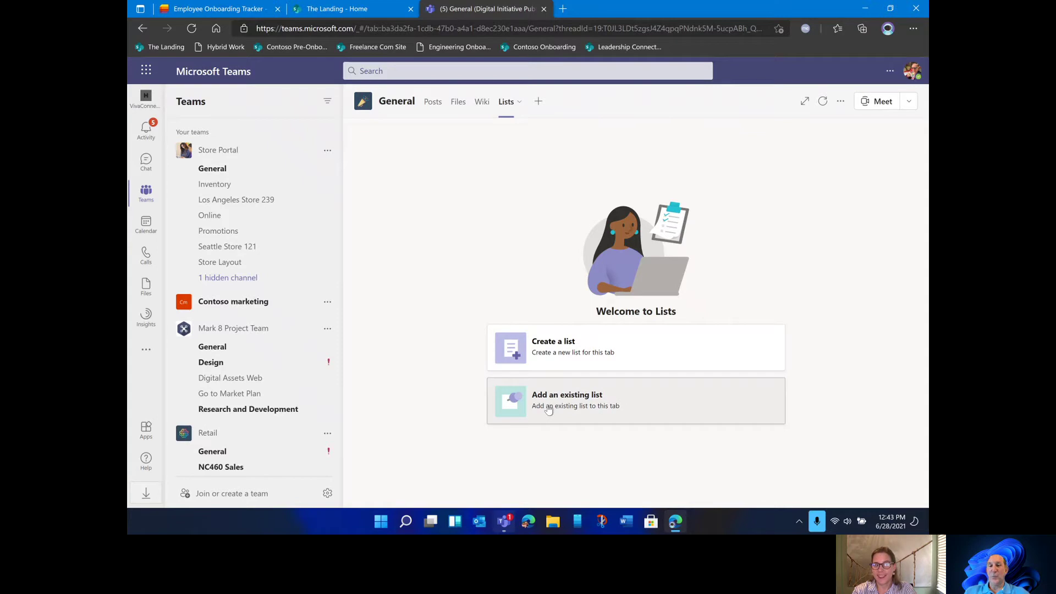
Start creating a list in the channel's Lists tab and examine the templates on offer, including the industry-specific ones.
left_click(564, 352)
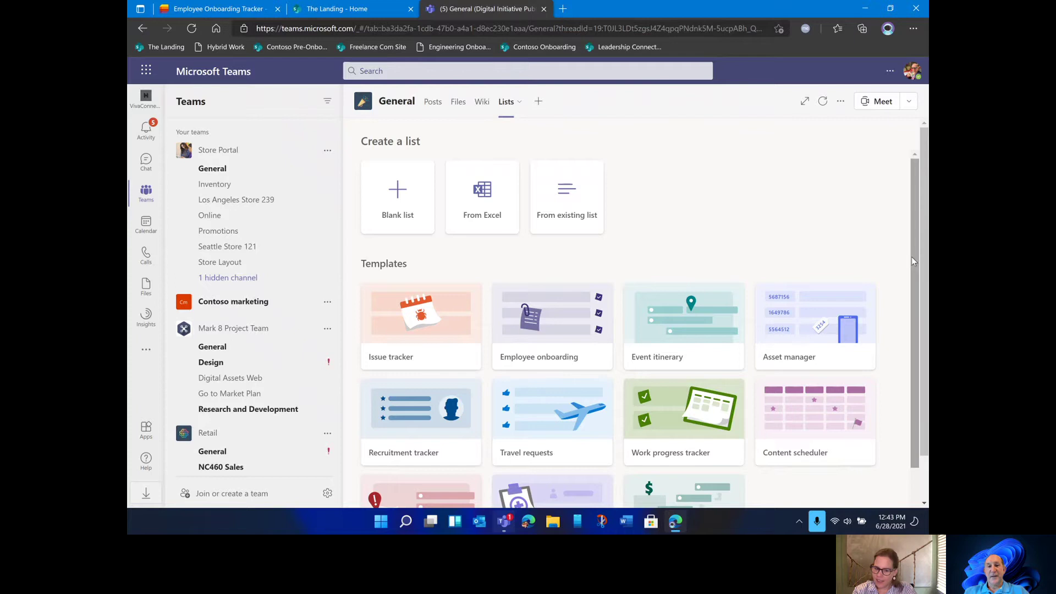
scroll(911, 269, "down", 1)
scroll(911, 276, "down", 1)
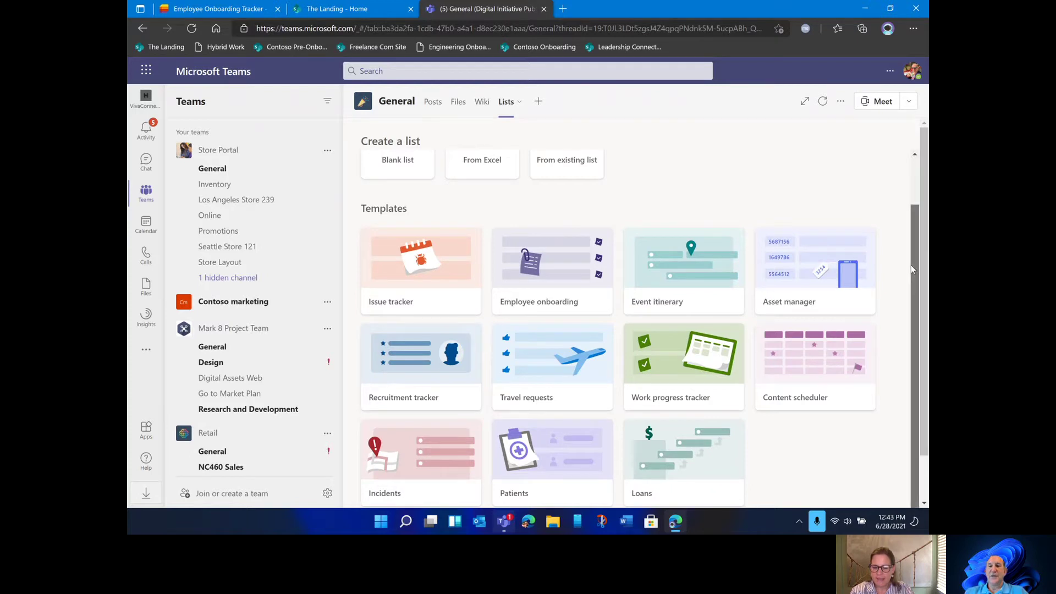
scroll(910, 265, "up", 2)
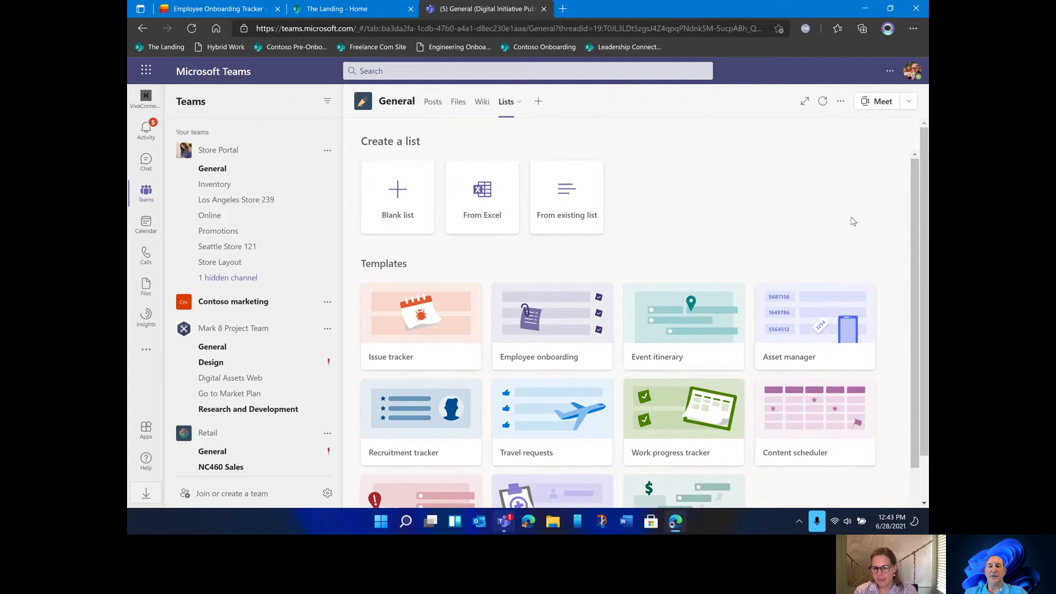
scroll(914, 222, "down", 2)
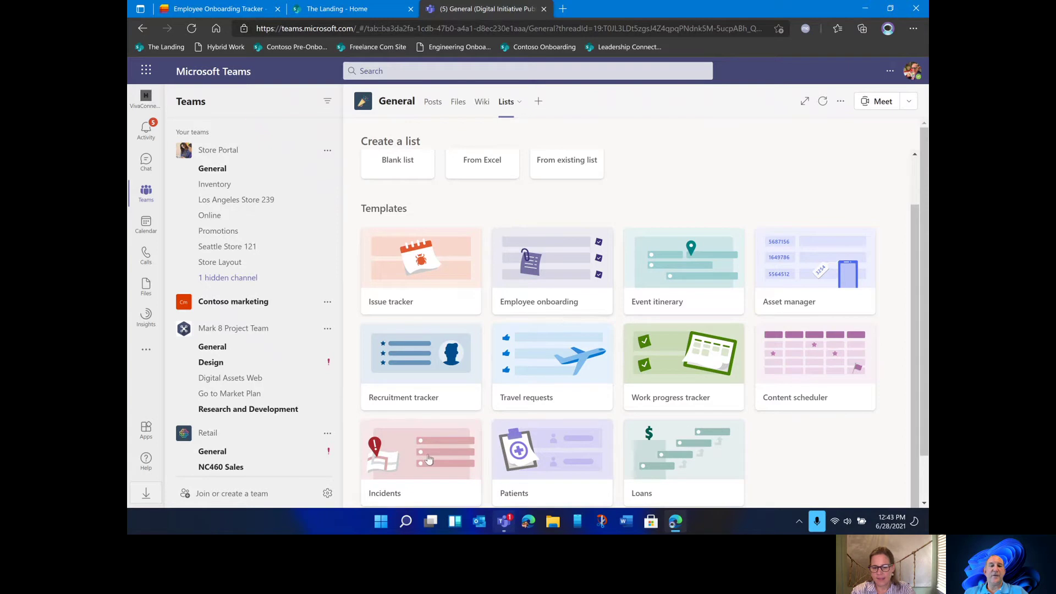
Preview the Patients template's columns and create a list named Patients from it with the preset color and clipboard icon.
left_click(537, 458)
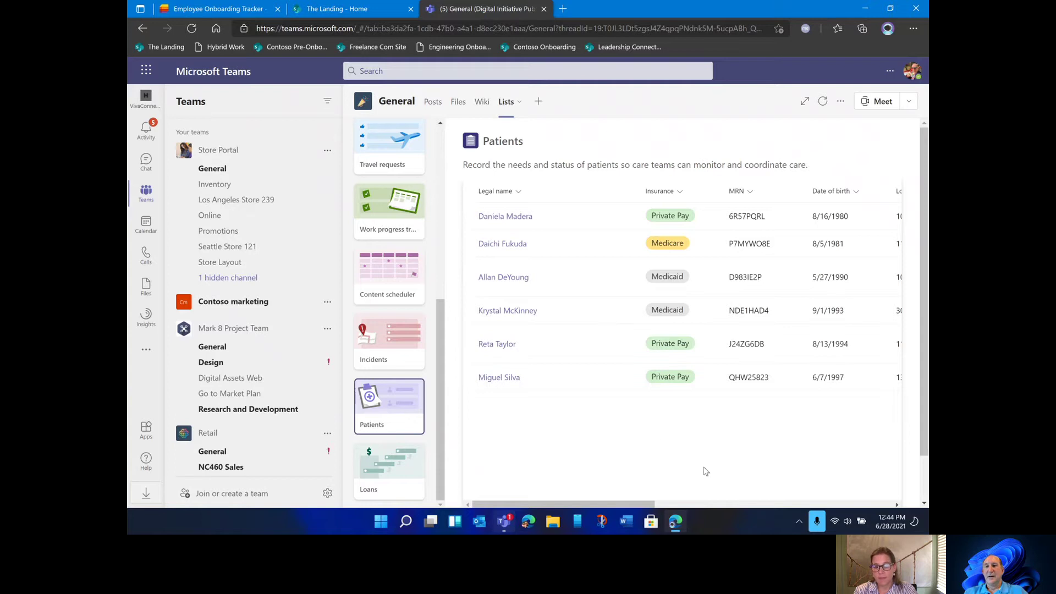
left_click_drag(635, 504, 921, 498)
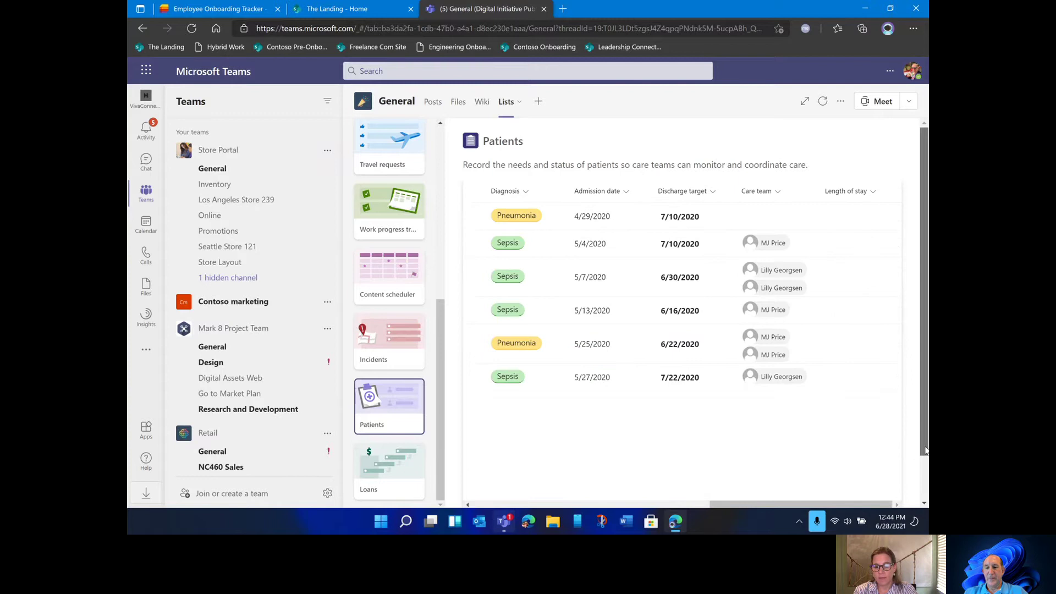
scroll(921, 497, "down", 2)
left_click(813, 483)
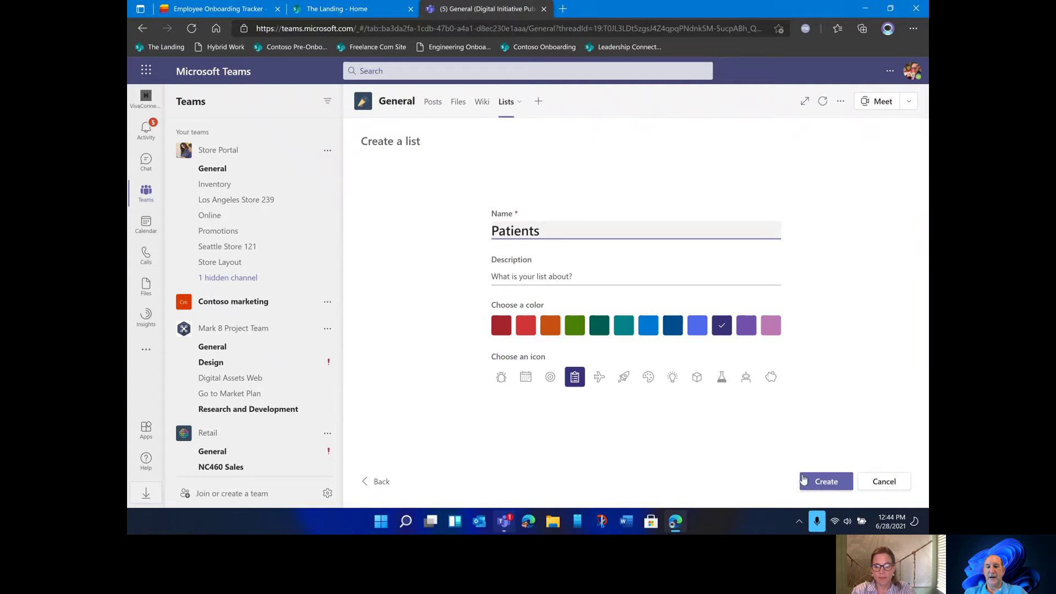
left_click(804, 480)
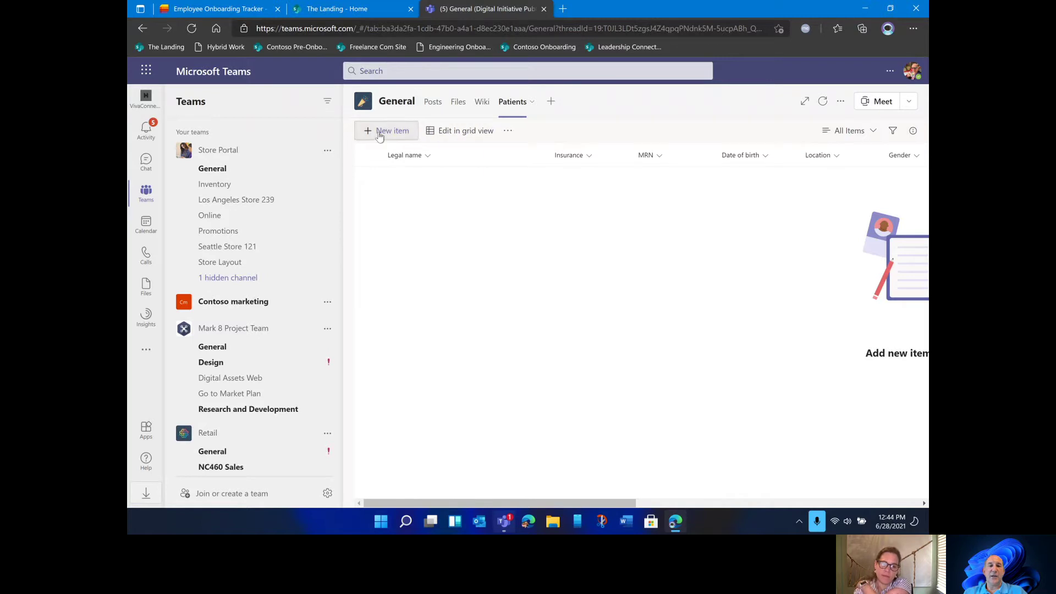
Open the form for adding a new item to the Patients list.
left_click(404, 133)
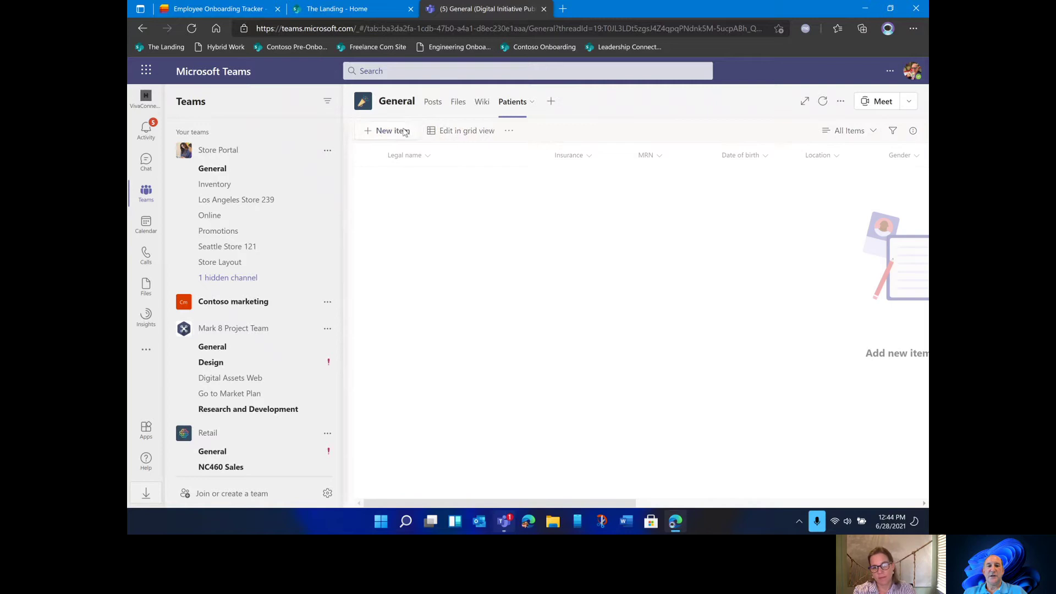